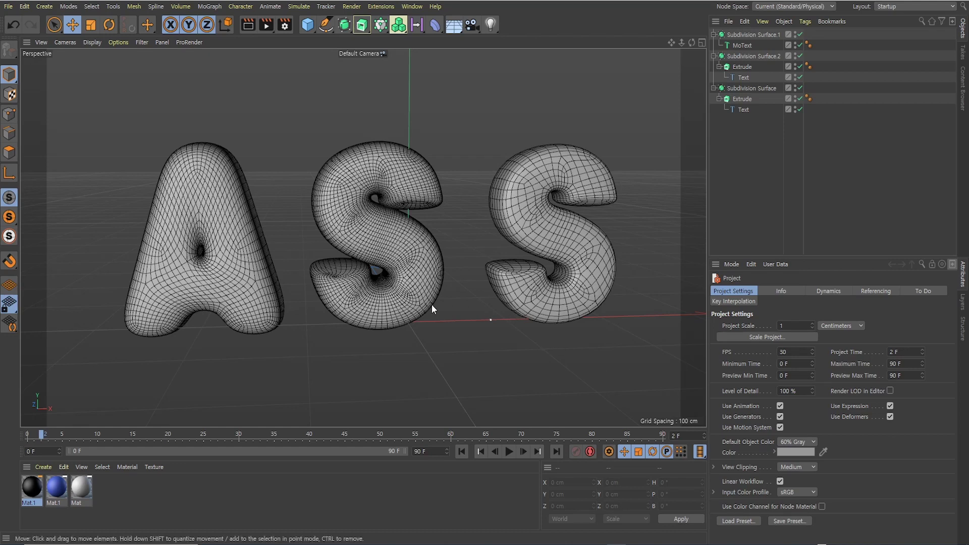
- Orbit and pan around the finished inflated letters to a low, frontal viewpoint
mouse_move(404, 301)
left_mouse_down("alt")
mouse_move(500, 288)
mouse_move(485, 283)
mouse_move(467, 296)
mouse_move(538, 270)
mouse_move(464, 288)
mouse_move(470, 313)
left_mouse_up("alt")
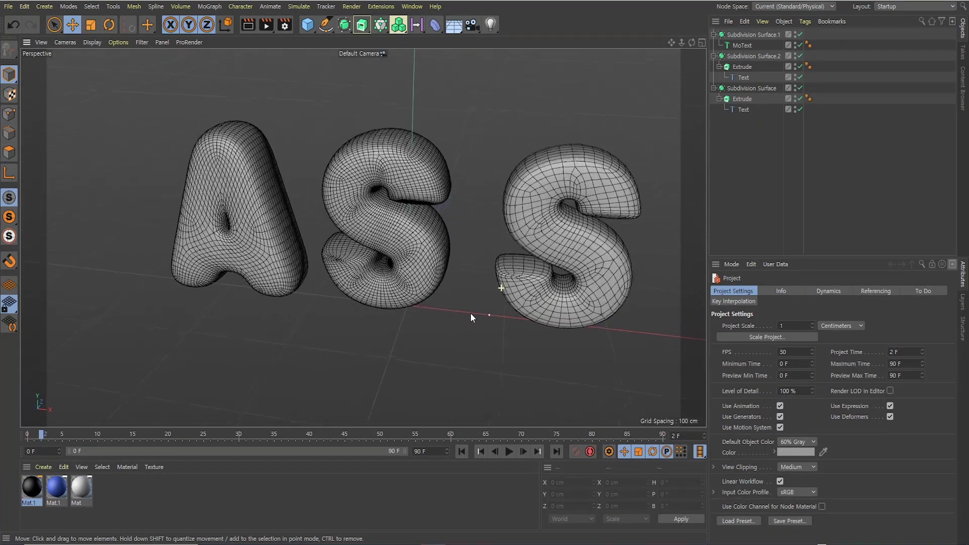
left_click_drag(671, 42, 510, 147)
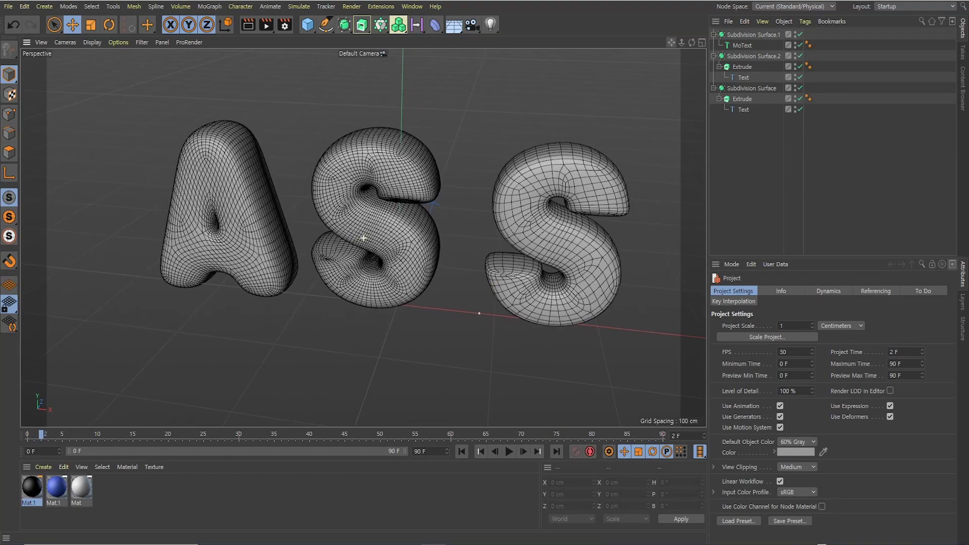
mouse_move(428, 213)
left_mouse_down("alt")
mouse_move(412, 184)
mouse_move(492, 174)
mouse_move(423, 195)
mouse_move(519, 167)
left_mouse_up("alt")
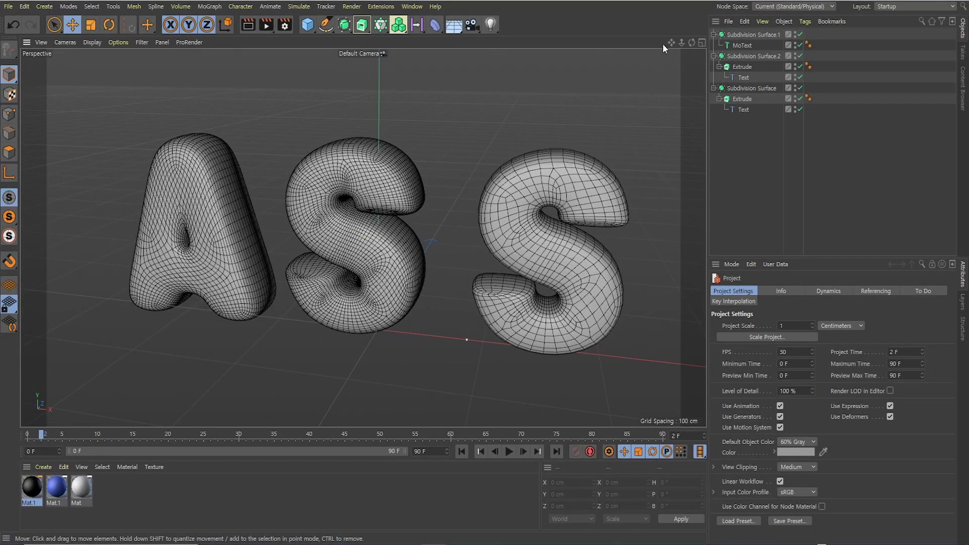
left_click_drag(669, 43, 632, 75)
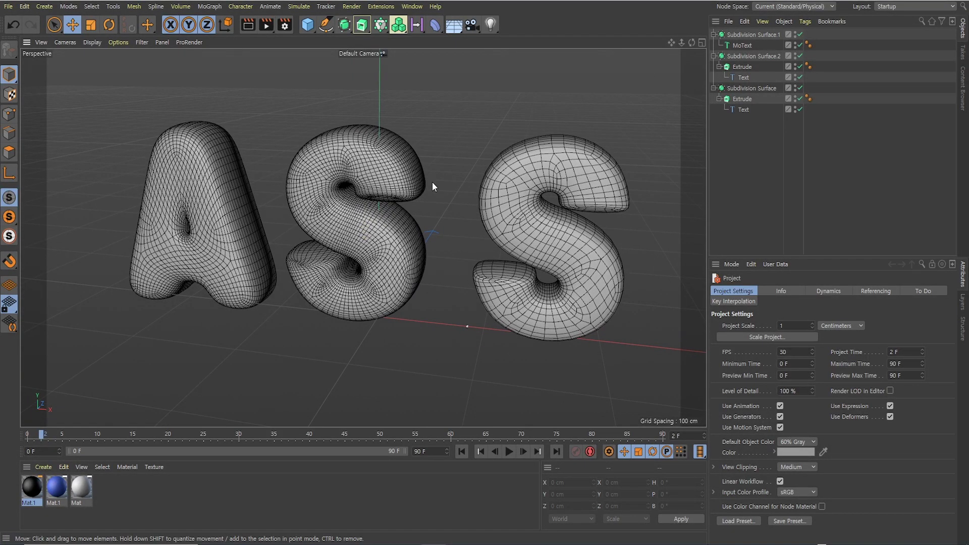
mouse_move(432, 182)
left_mouse_down("alt")
mouse_move(465, 201)
mouse_move(352, 244)
mouse_move(329, 216)
left_mouse_up("alt")
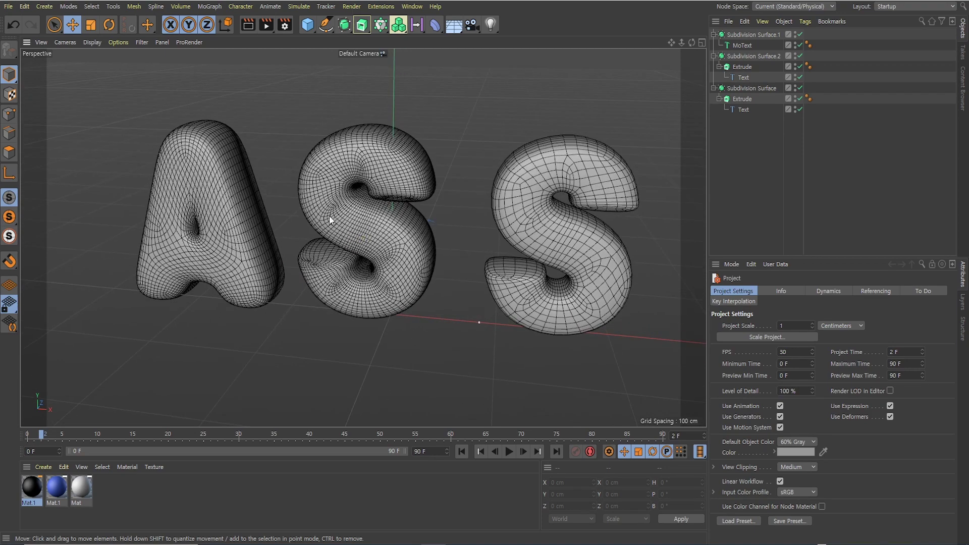
- Render a preview of the letters, then start a new empty project
left_click(250, 30)
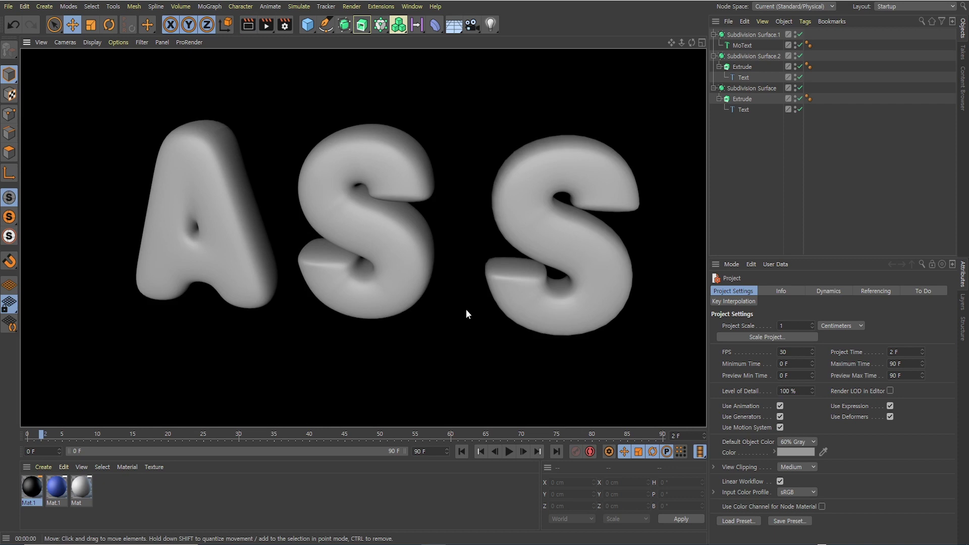
left_click(443, 96)
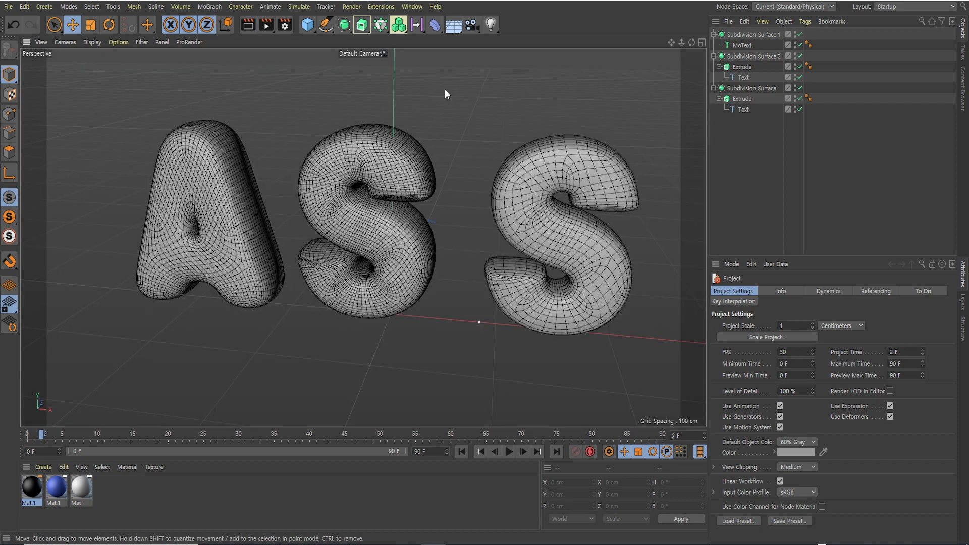
left_click(8, 6)
left_click(10, 23)
- Add a MoText object and change its text from 'Text' to 'A'
mouse_move(284, 225)
left_mouse_down("alt")
mouse_move(309, 246)
mouse_move(390, 235)
left_mouse_up("alt")
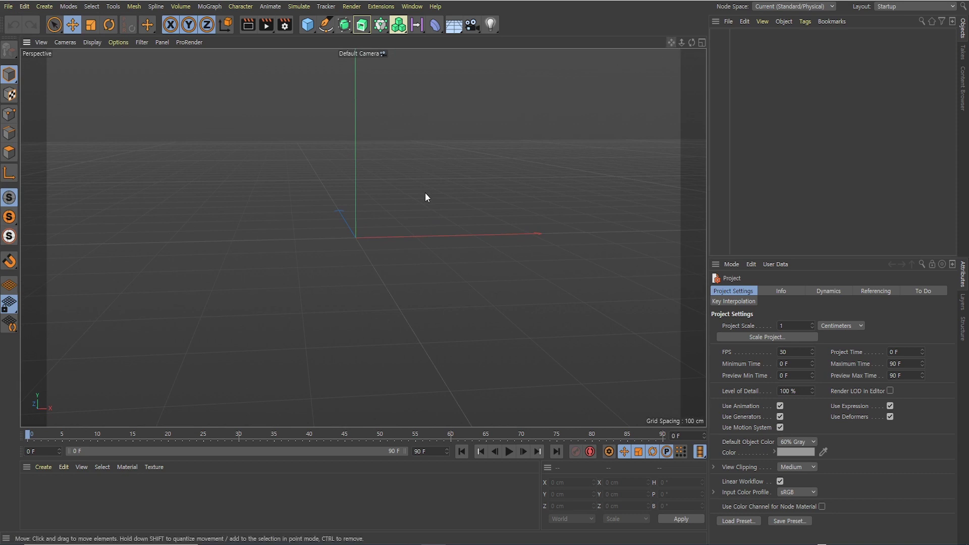
left_click_drag(425, 192, 439, 199, "alt")
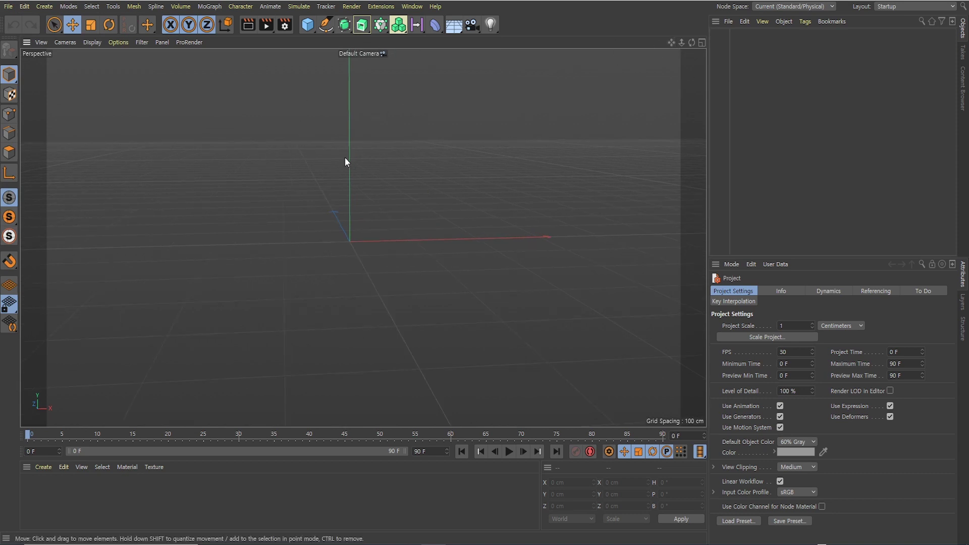
left_click(209, 6)
left_click(225, 98)
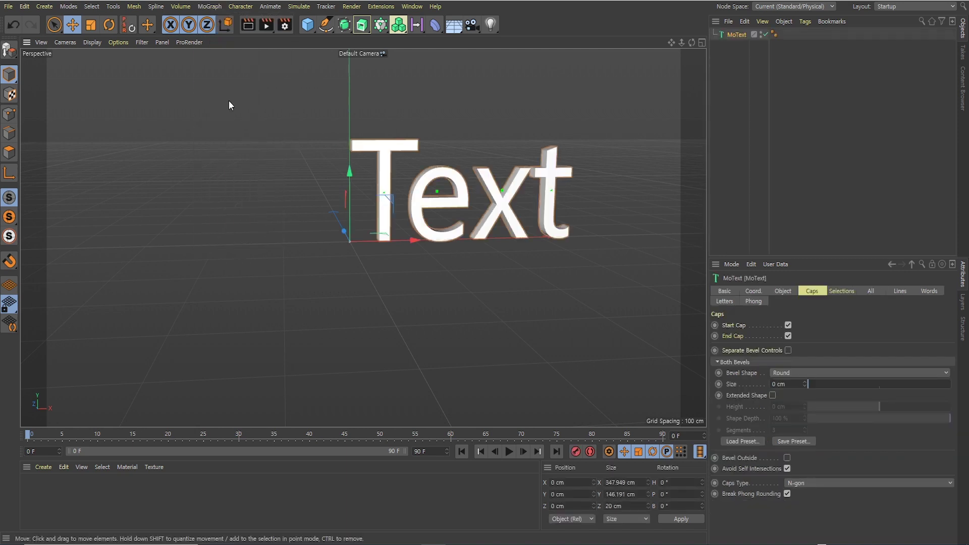
left_click(782, 291)
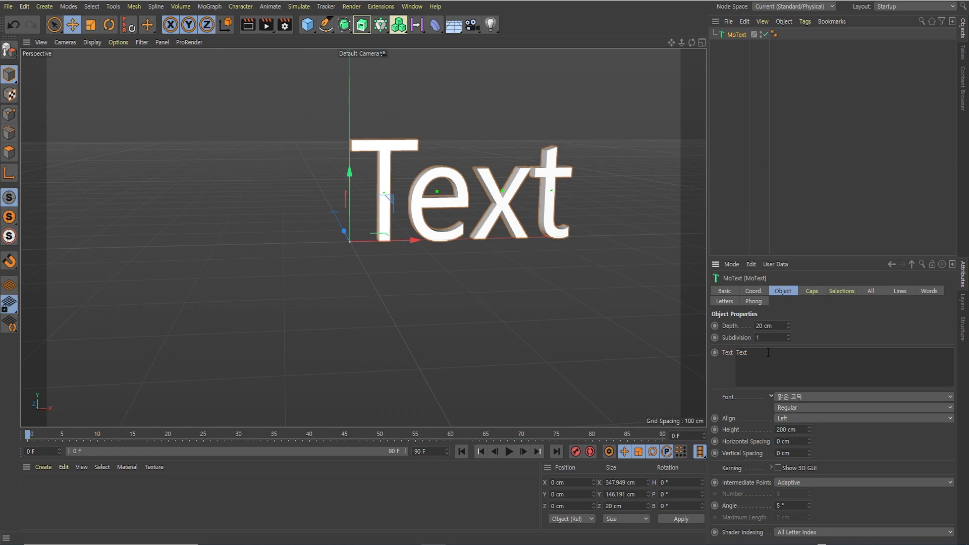
left_click_drag(769, 352, 691, 355)
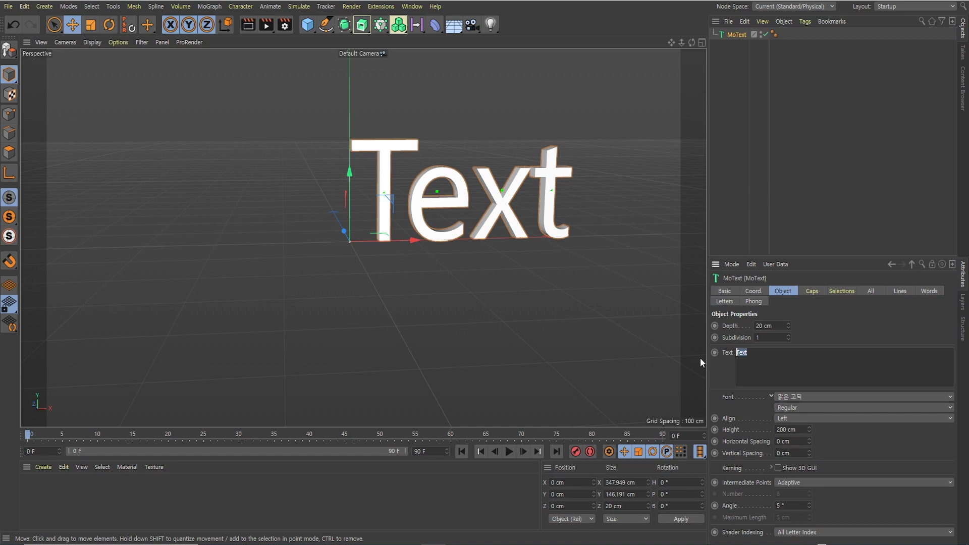
type("A")
left_click(549, 291)
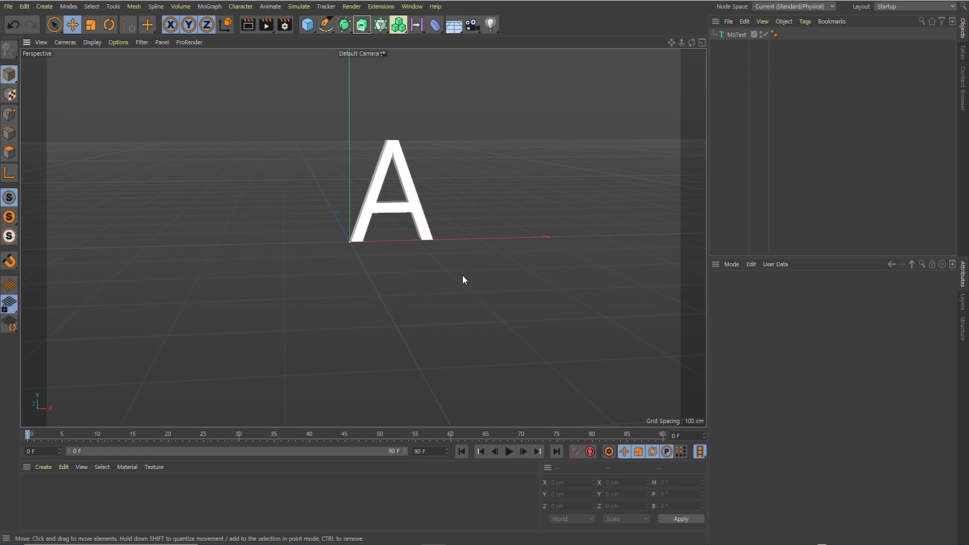
- Set the A's text alignment to Middle
left_click(425, 240)
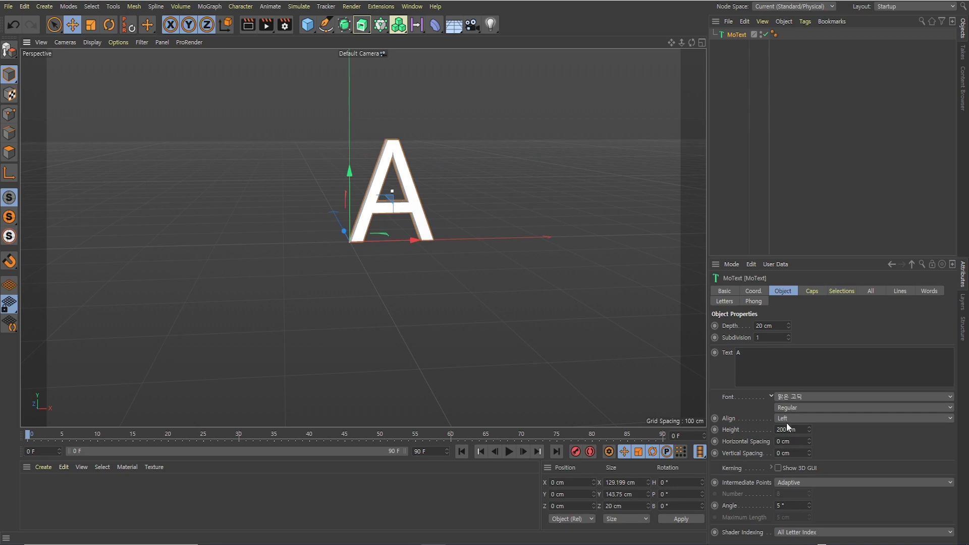
left_click(789, 422)
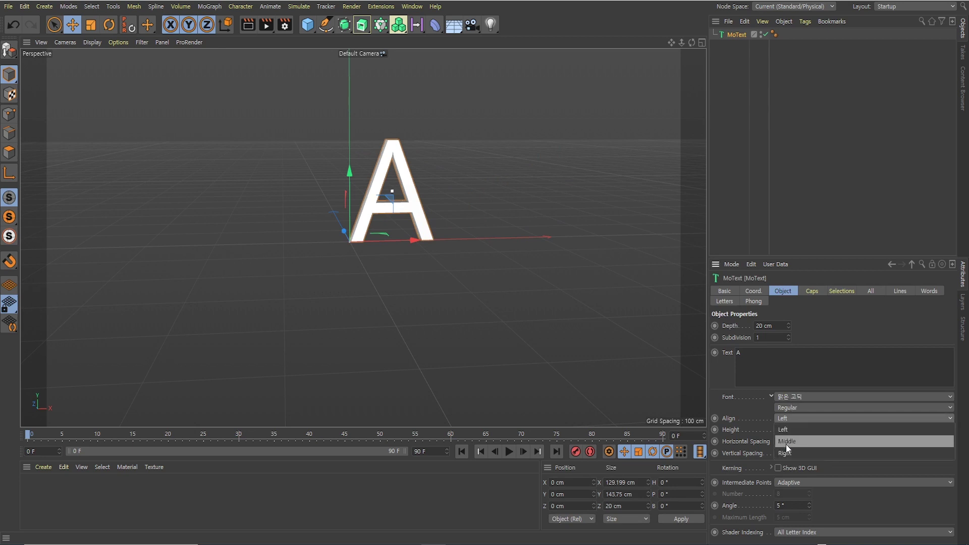
left_click(785, 444)
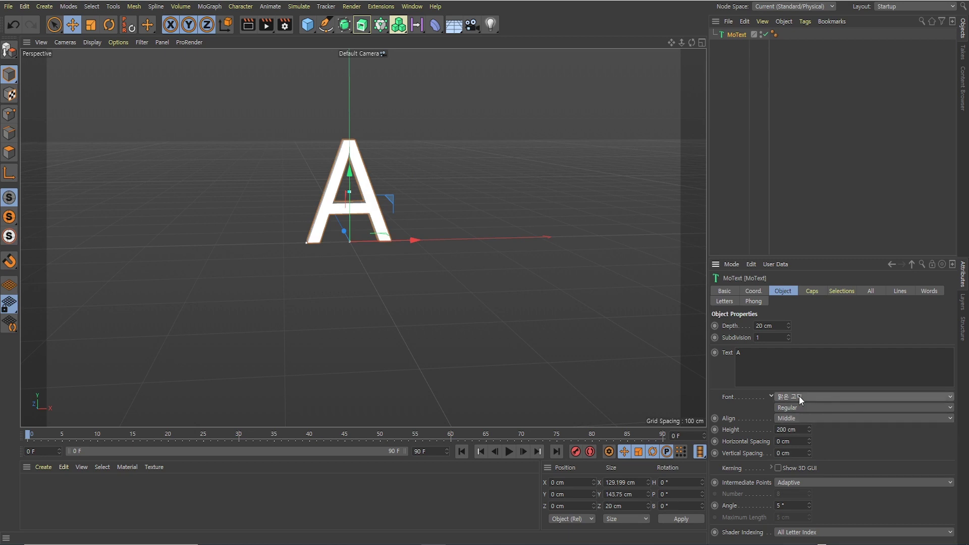
- Switch the A to the 메이플스토리 font and check it from the side
left_click(798, 395)
left_click(807, 396)
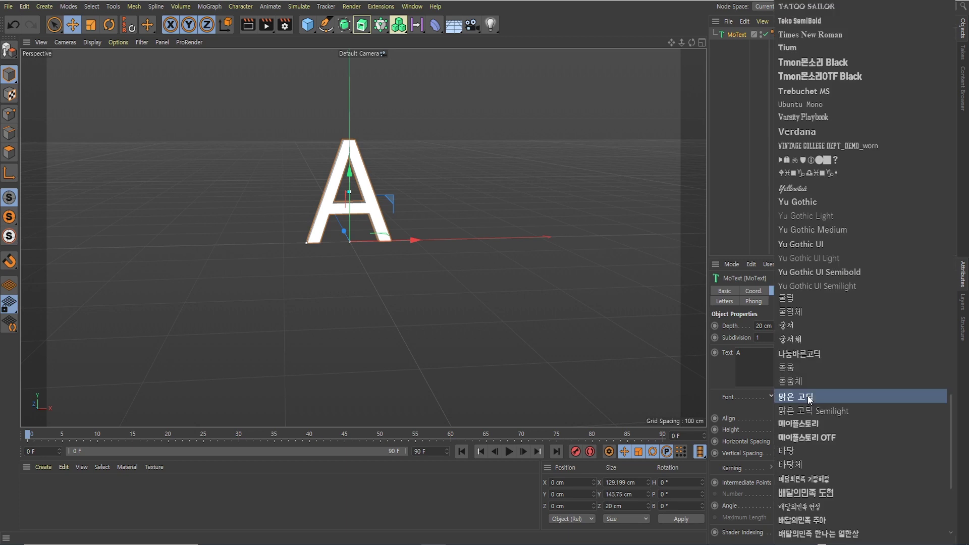
left_click(798, 426)
mouse_move(416, 263)
left_mouse_down("alt")
mouse_move(496, 221)
mouse_move(327, 267)
mouse_move(411, 190)
mouse_move(428, 243)
mouse_move(354, 231)
mouse_move(331, 168)
left_mouse_up("alt")
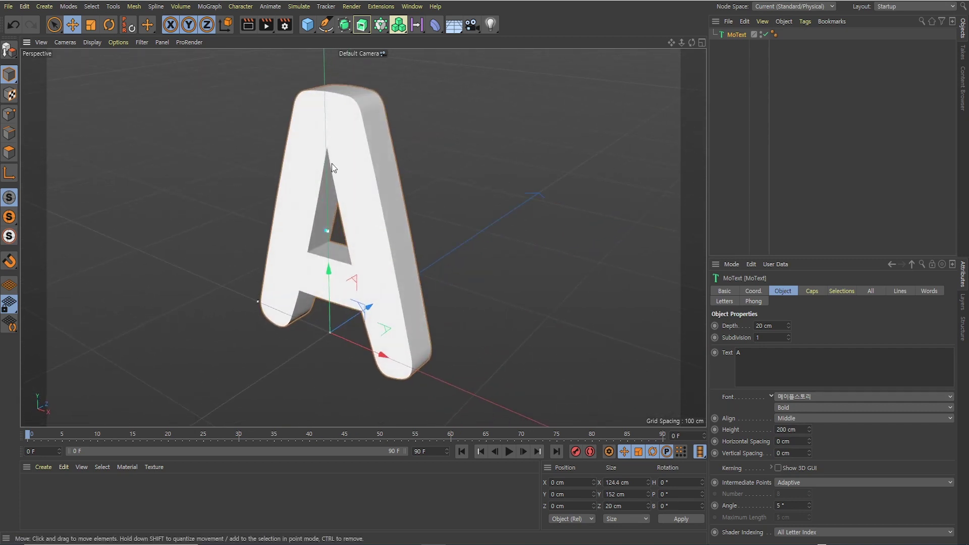
scroll(365, 247, "down", 3)
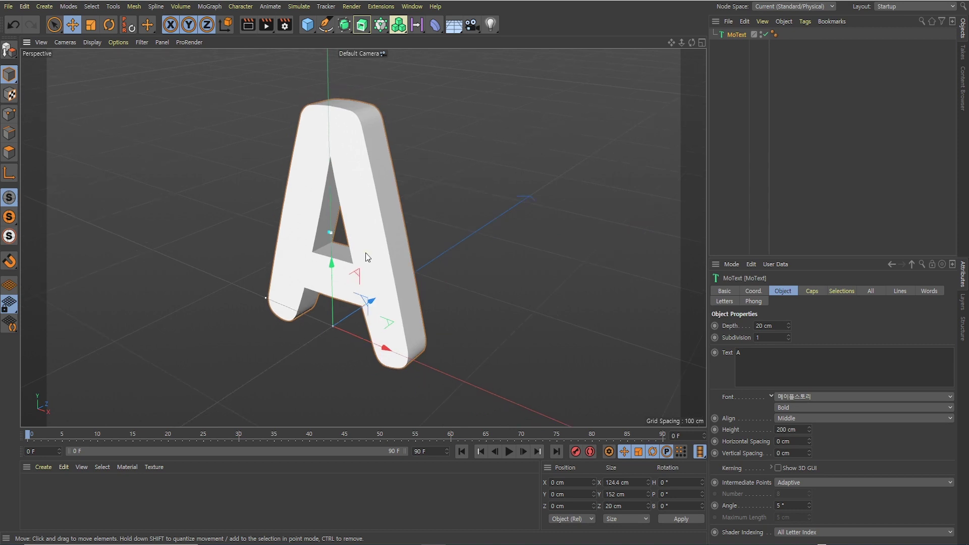
scroll(365, 246, "down", 2)
left_click_drag(365, 246, 383, 238, "alt")
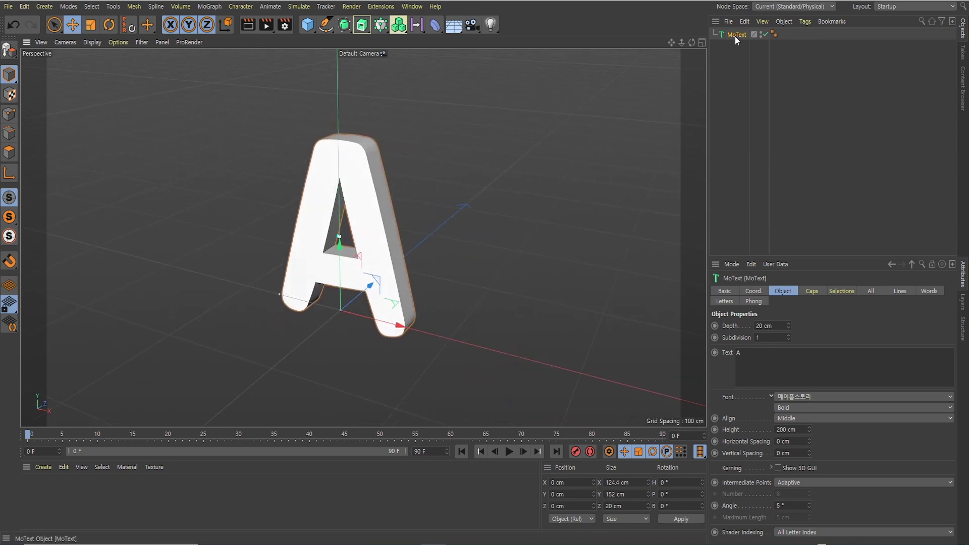
- Give the A's caps a 5 cm bevel size
left_click(811, 293)
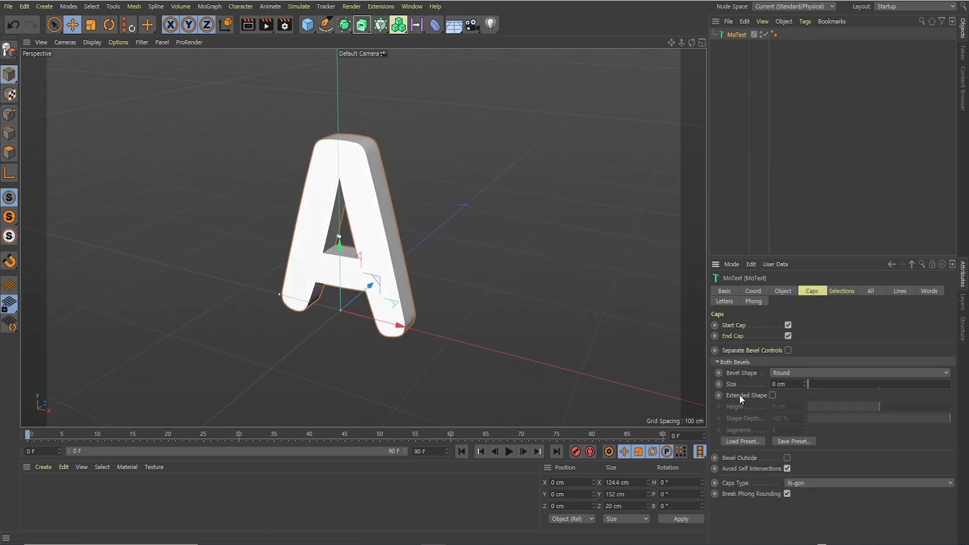
left_click(796, 384)
type("5")
key("Return")
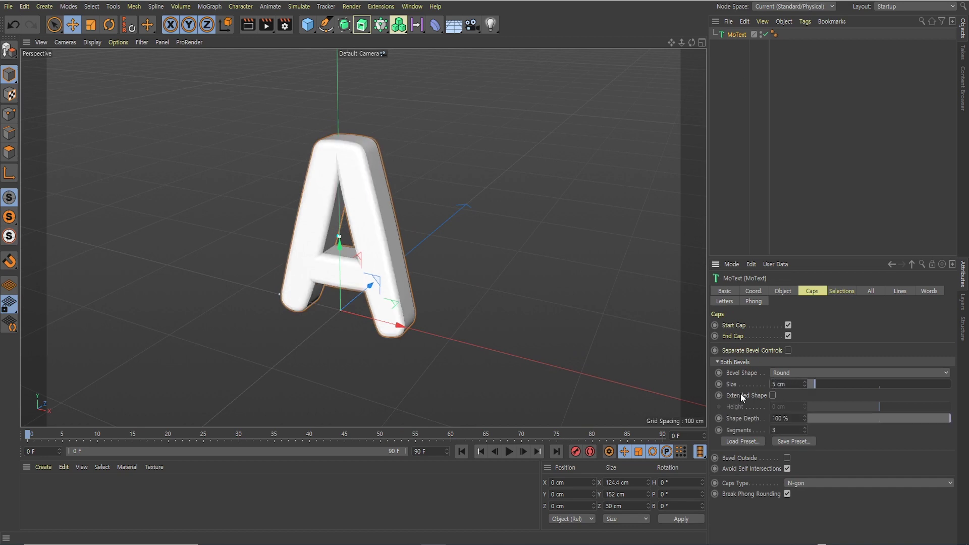
mouse_move(416, 235)
left_mouse_down("alt")
mouse_move(379, 232)
mouse_move(380, 245)
mouse_move(453, 210)
left_mouse_up("alt")
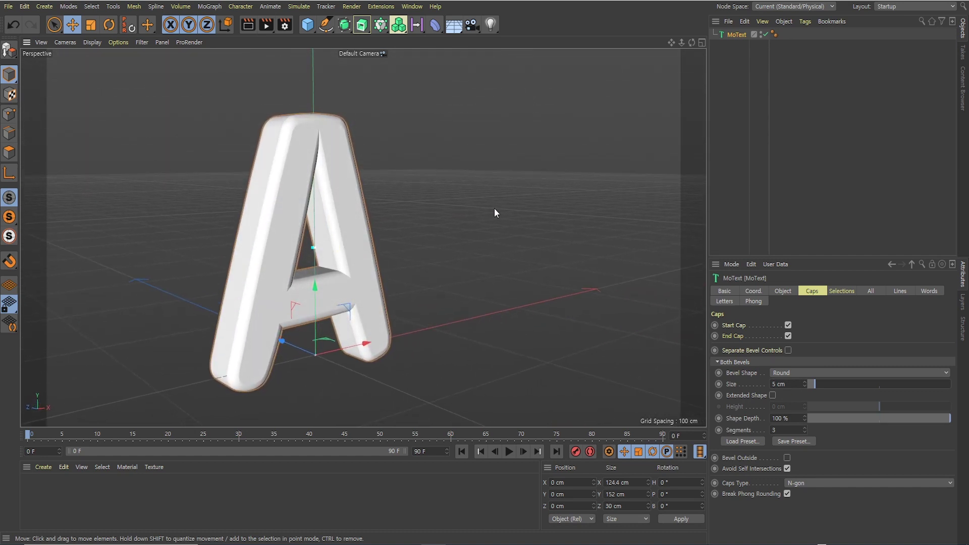
- Add a Subdivision Surface and nest the MoText inside it
left_click(344, 28)
left_click(392, 34)
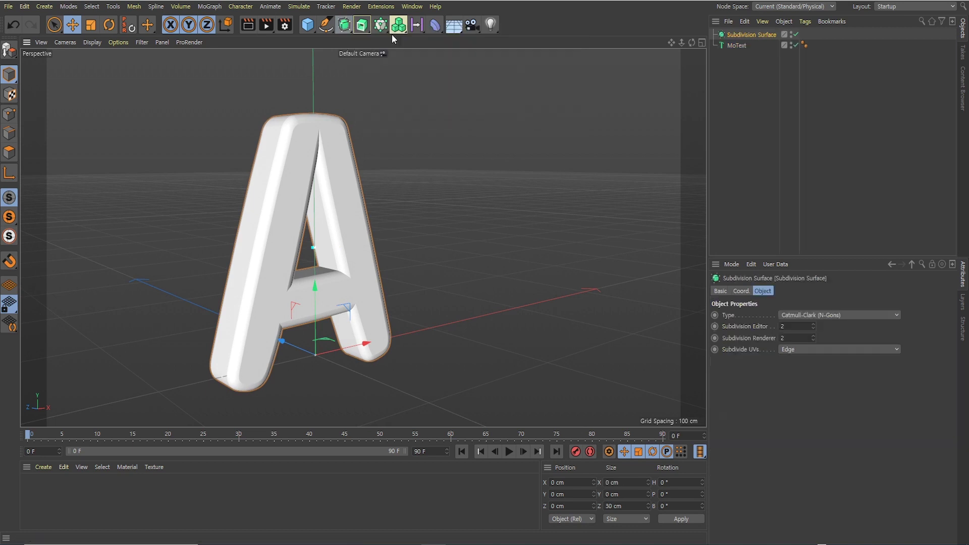
left_click(735, 64)
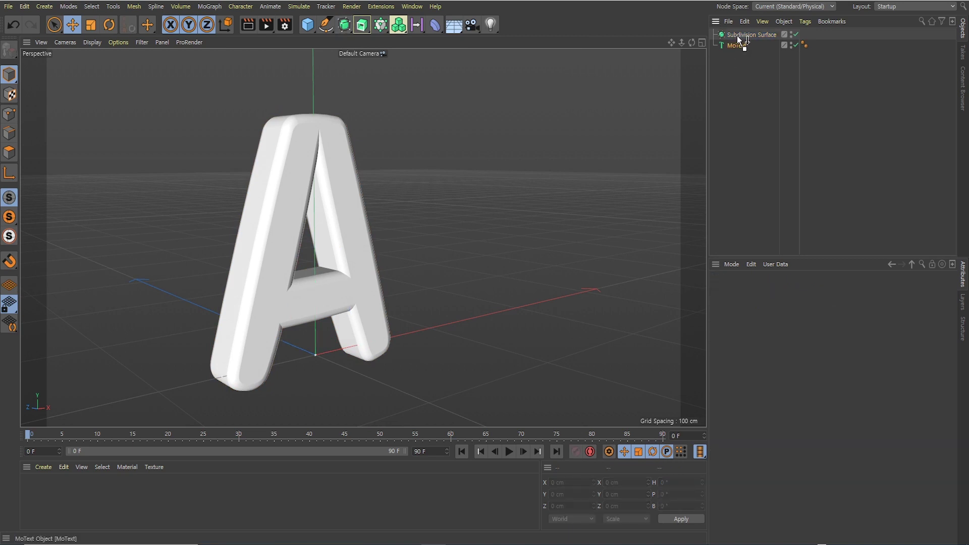
left_click_drag(736, 35, 737, 37)
mouse_move(374, 235)
left_mouse_down("alt")
mouse_move(294, 244)
mouse_move(374, 234)
left_mouse_up("alt")
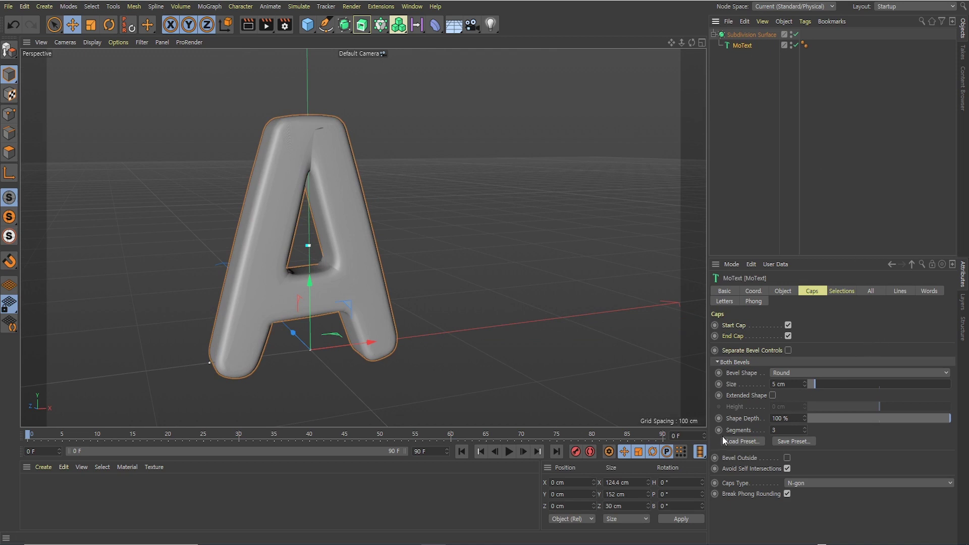
- Set the bevel to 1 segment, Quadrangle caps, and bevelling outward
left_click(783, 430)
type("1")
key("Return")
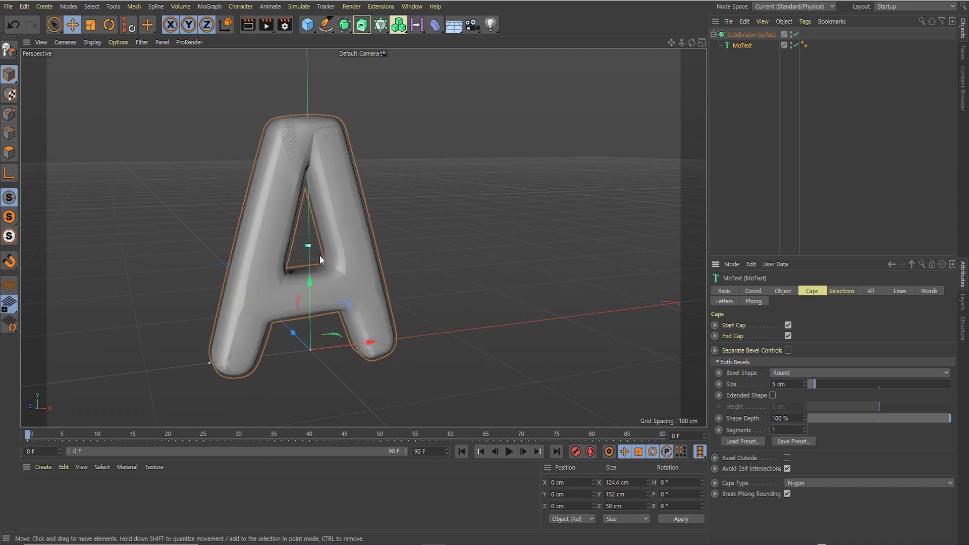
mouse_move(319, 255)
left_mouse_down("alt")
mouse_move(262, 272)
mouse_move(350, 252)
left_mouse_up("alt")
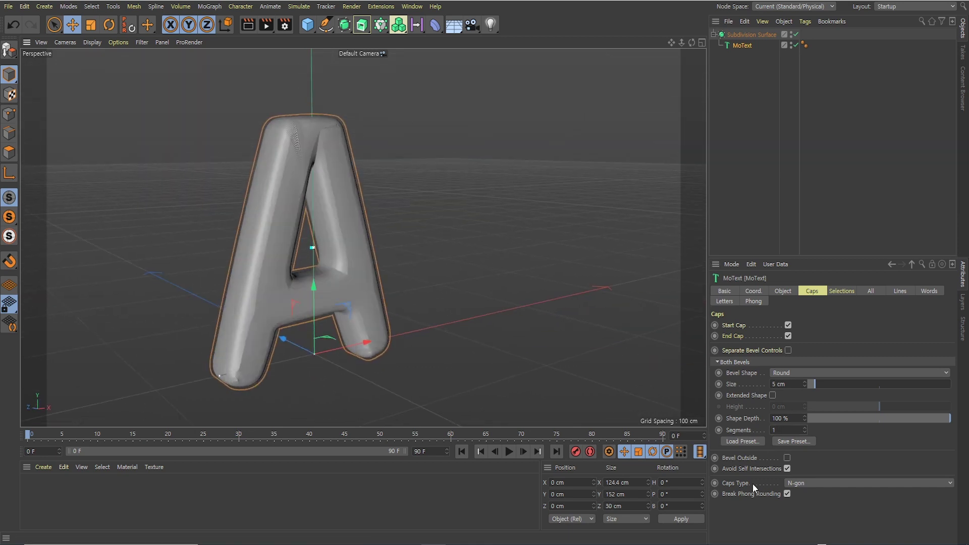
left_click(808, 484)
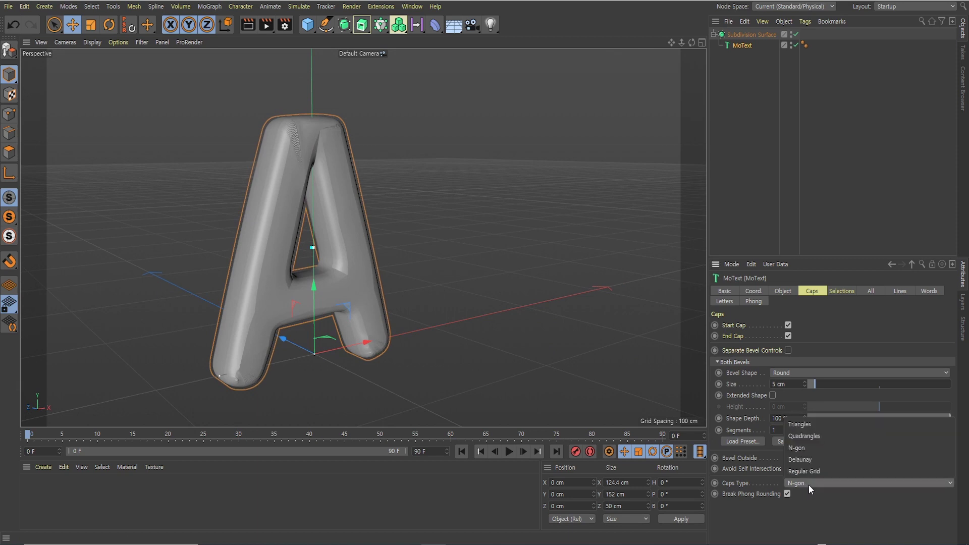
left_click(810, 436)
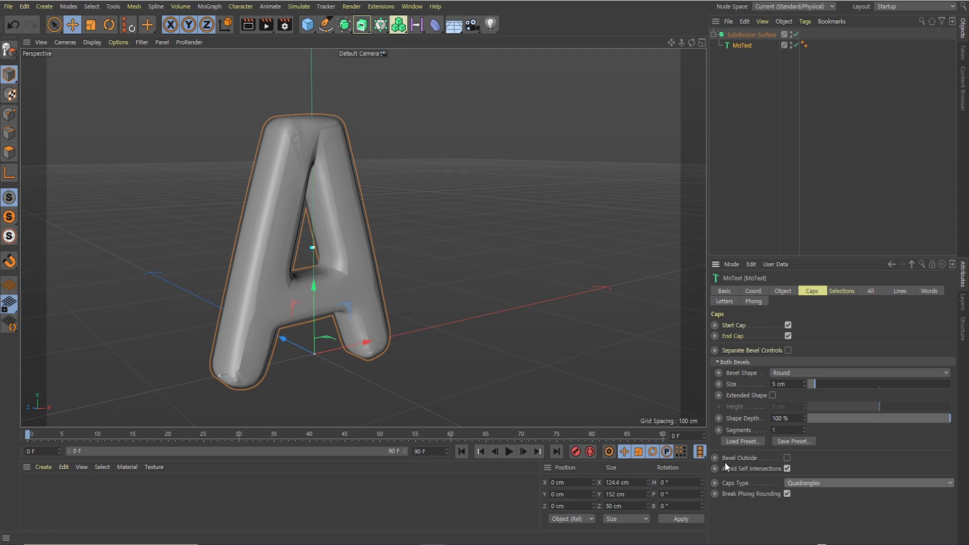
left_click(786, 458)
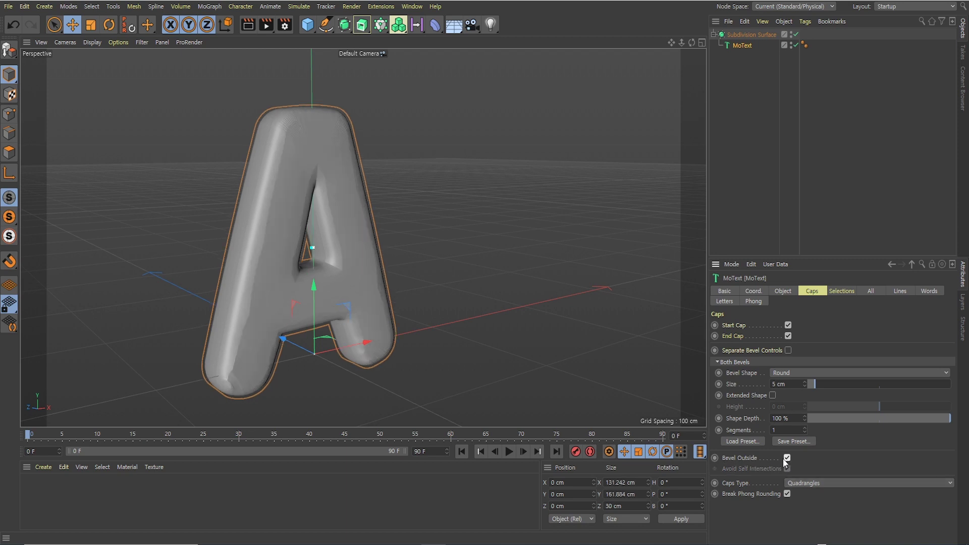
mouse_move(369, 327)
left_mouse_down("alt")
mouse_move(351, 323)
mouse_move(354, 287)
mouse_move(283, 290)
mouse_move(333, 286)
mouse_move(353, 257)
mouse_move(379, 265)
left_mouse_up("alt")
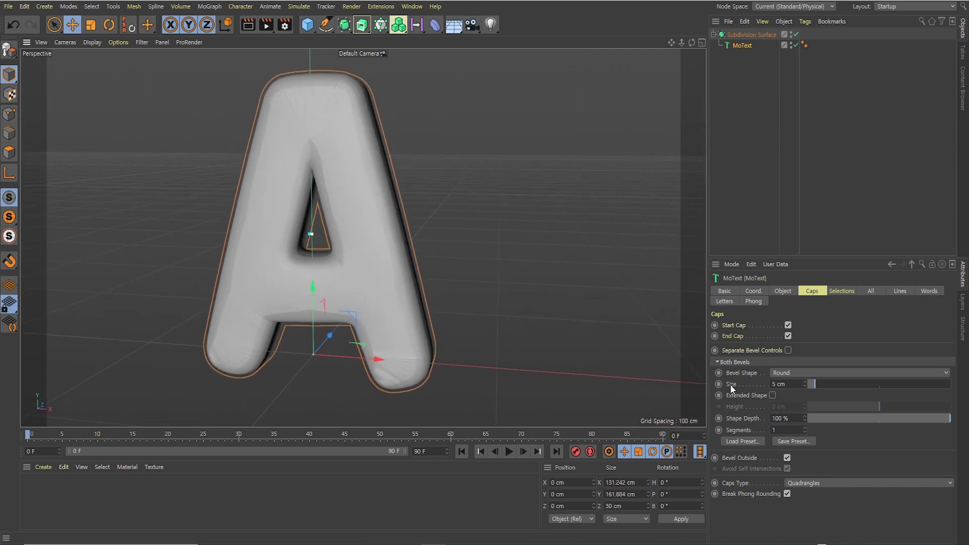
- Raise the round bevel size to 10 cm and turn off Break Phong Rounding
left_click_drag(803, 381, 806, 380)
left_click(792, 386)
type("10")
key("Return")
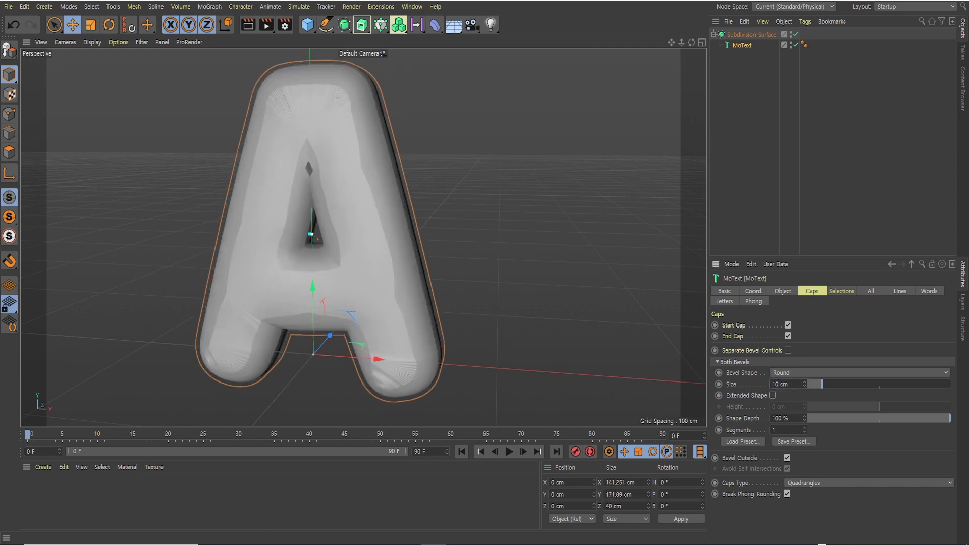
mouse_move(381, 213)
left_mouse_down("alt")
mouse_move(469, 178)
mouse_move(431, 201)
mouse_move(614, 147)
mouse_move(331, 165)
left_mouse_up("alt")
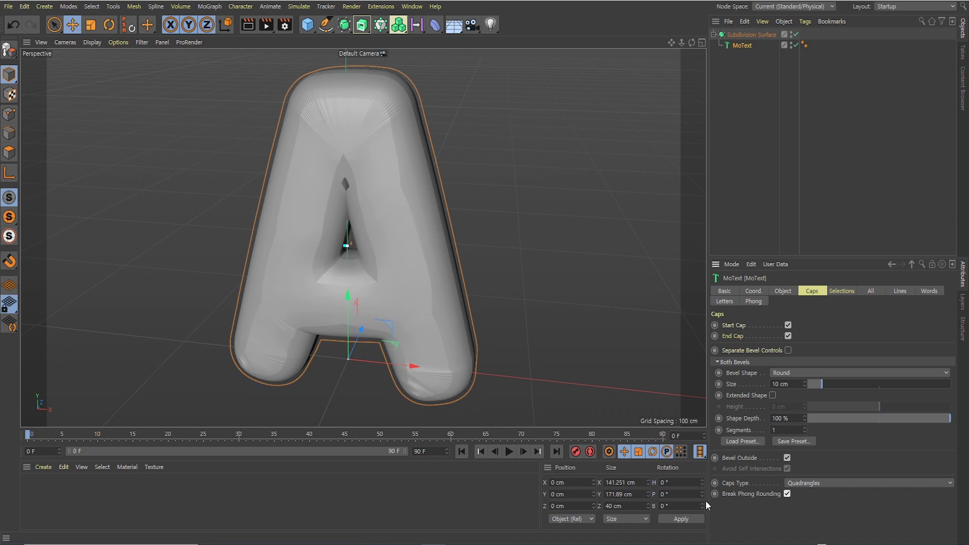
left_click(788, 494)
left_click_drag(386, 287, 392, 276, "alt")
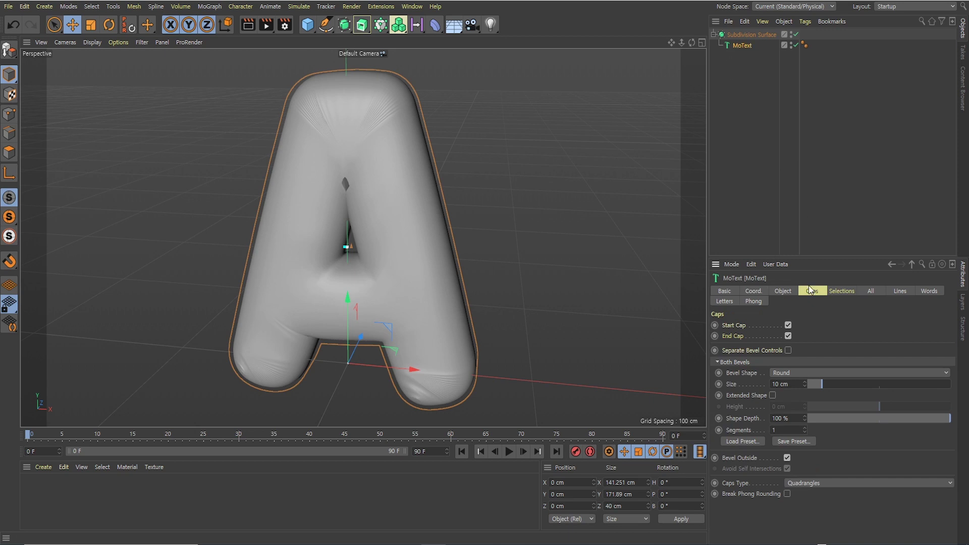
left_click(783, 291)
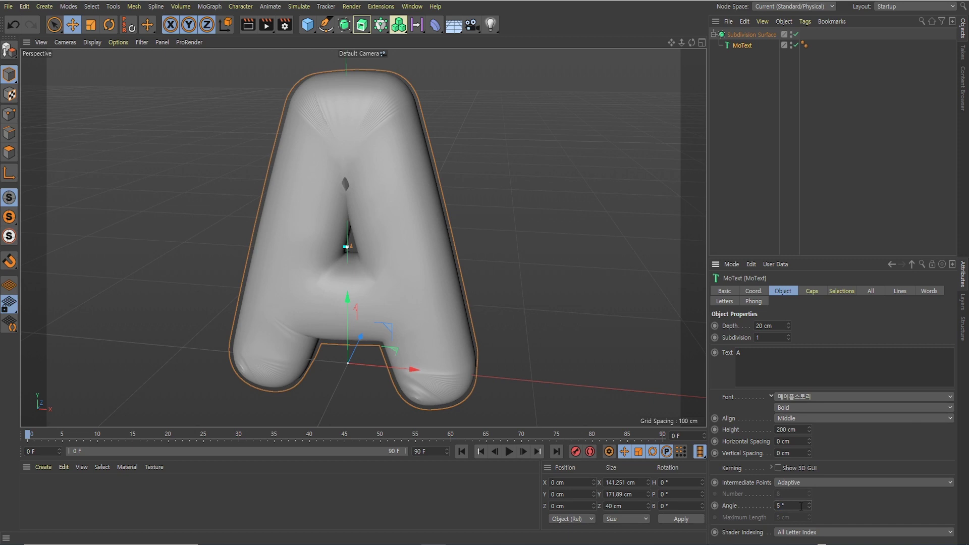
- Set the text outline angle to 60°
double_click(801, 505)
type("60")
key("Return")
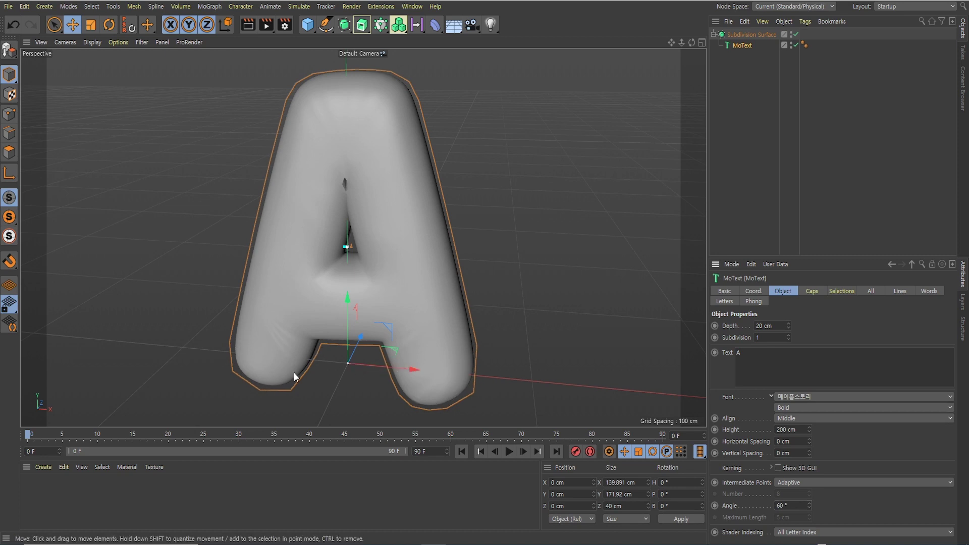
left_click_drag(313, 259, 333, 246, "alt")
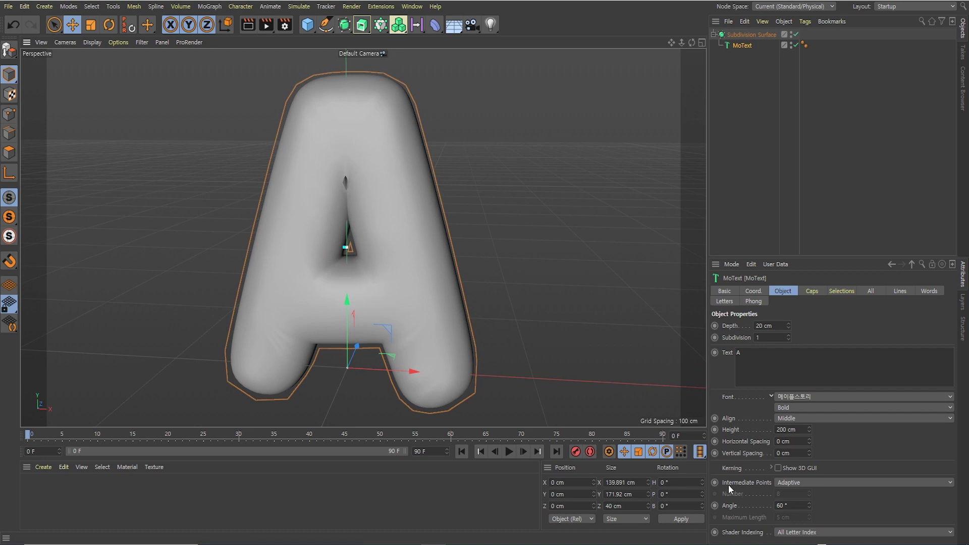
- Switch intermediate points to Subdivided with a 60 cm maximum length
left_click(788, 482)
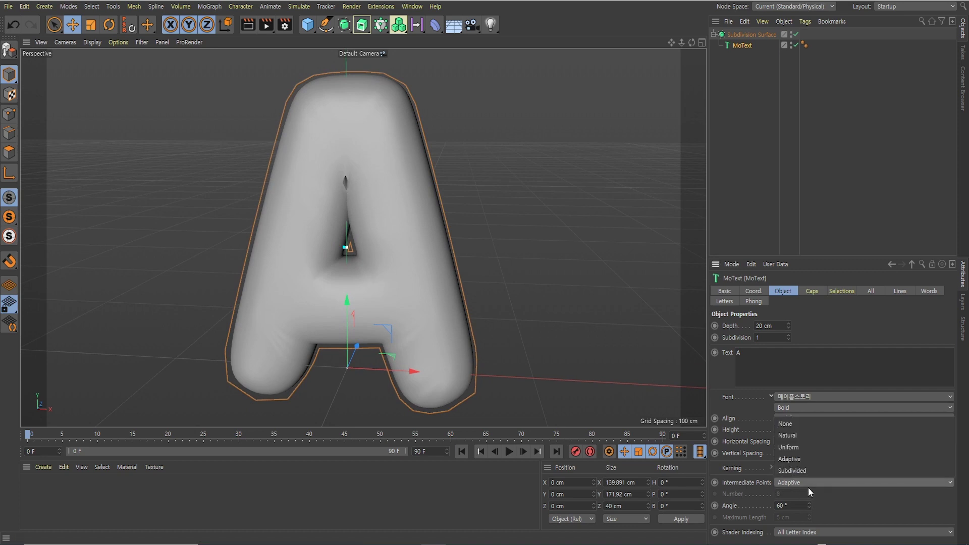
left_click(795, 471)
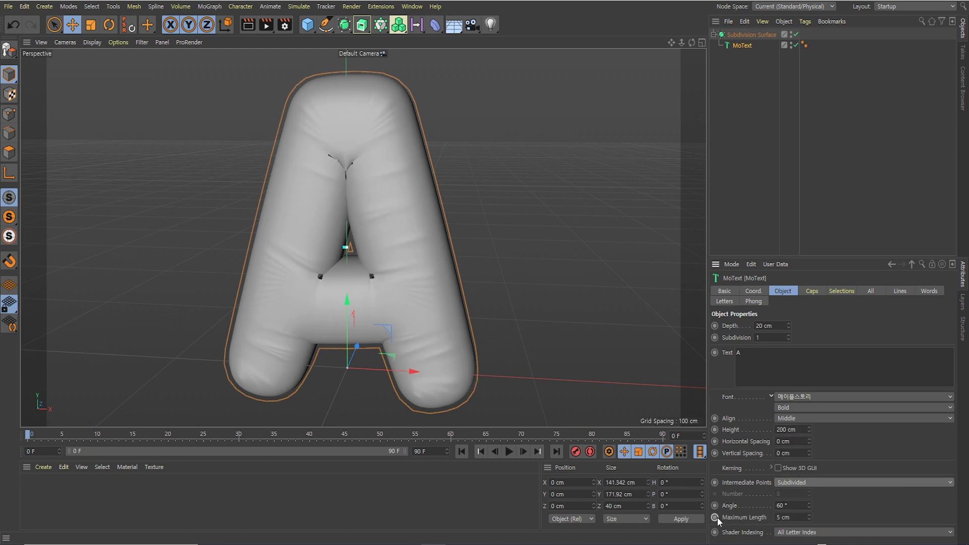
left_click(780, 516)
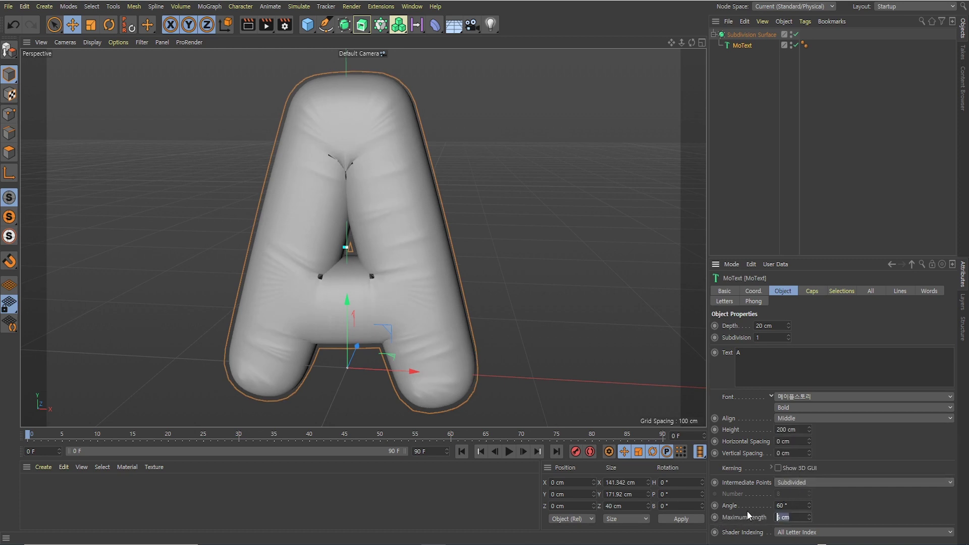
type("60")
key("Return")
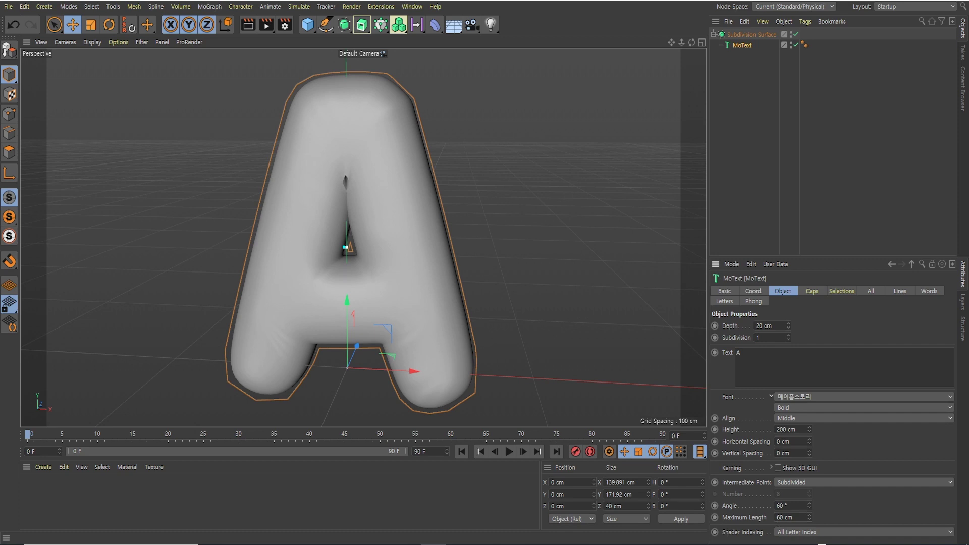
left_click(810, 292)
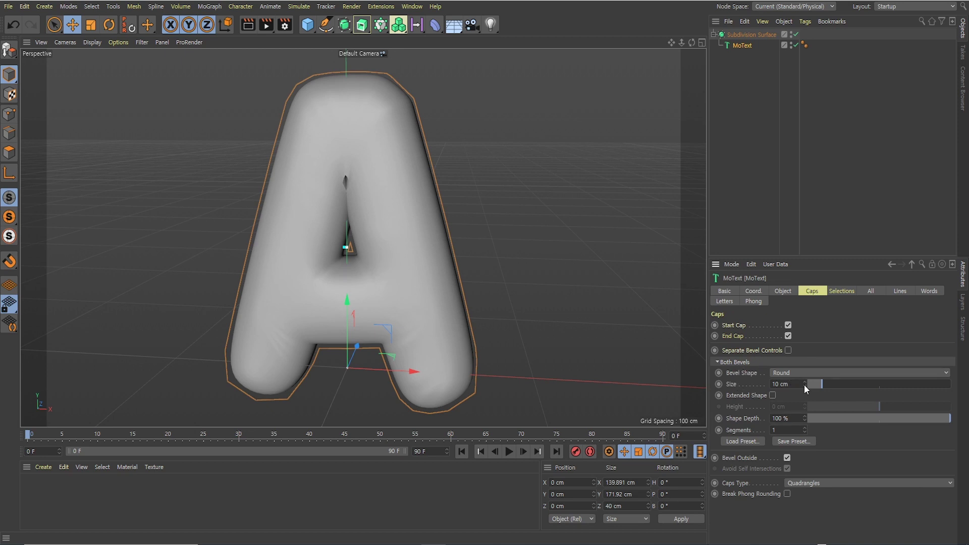
- Enter a 7 cm bevel size, then scrub the Size slider to settle at about 9.55 cm
left_click_drag(804, 385, 804, 387)
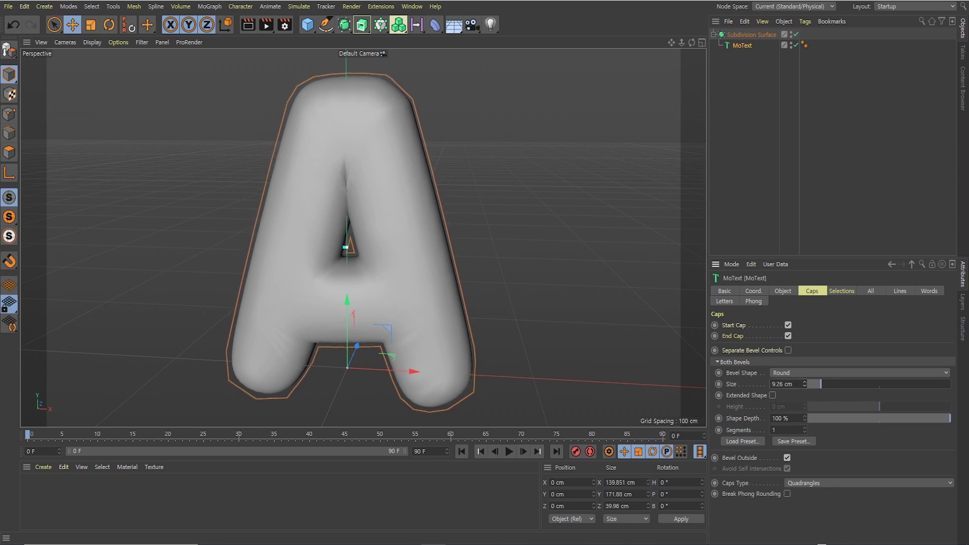
double_click(792, 383)
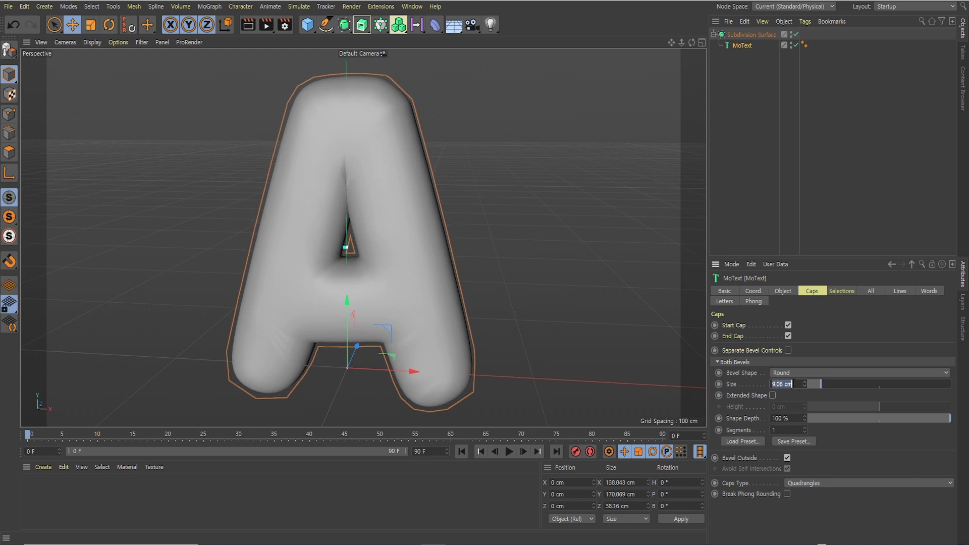
type("7")
key("Return")
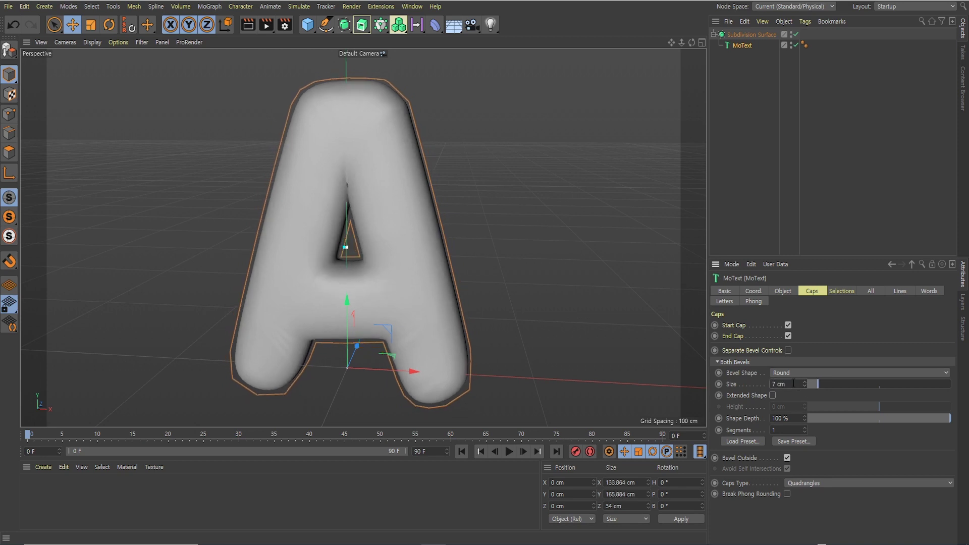
mouse_move(417, 254)
left_mouse_down("alt")
mouse_move(306, 279)
mouse_move(404, 289)
mouse_move(407, 315)
mouse_move(380, 285)
left_mouse_up("alt")
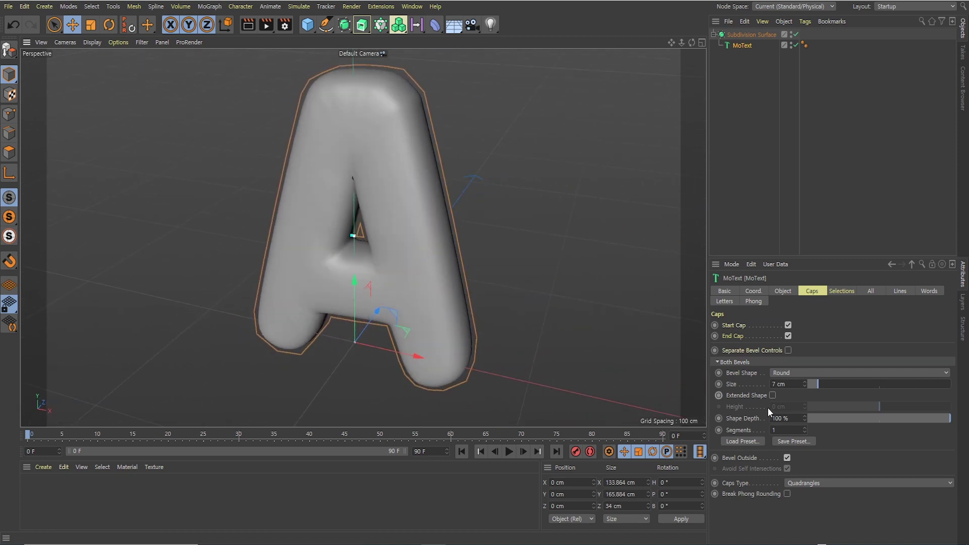
left_click(804, 386)
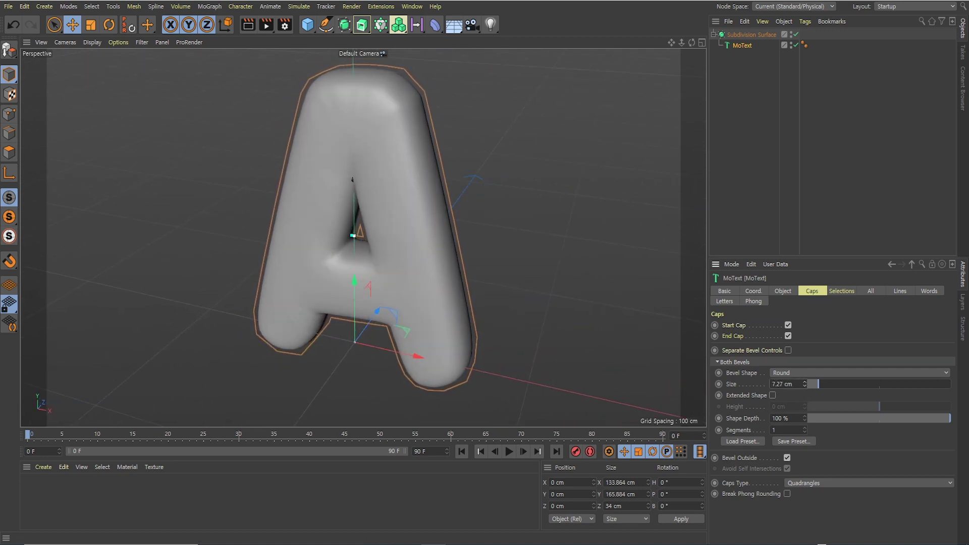
left_click_drag(804, 384, 804, 383)
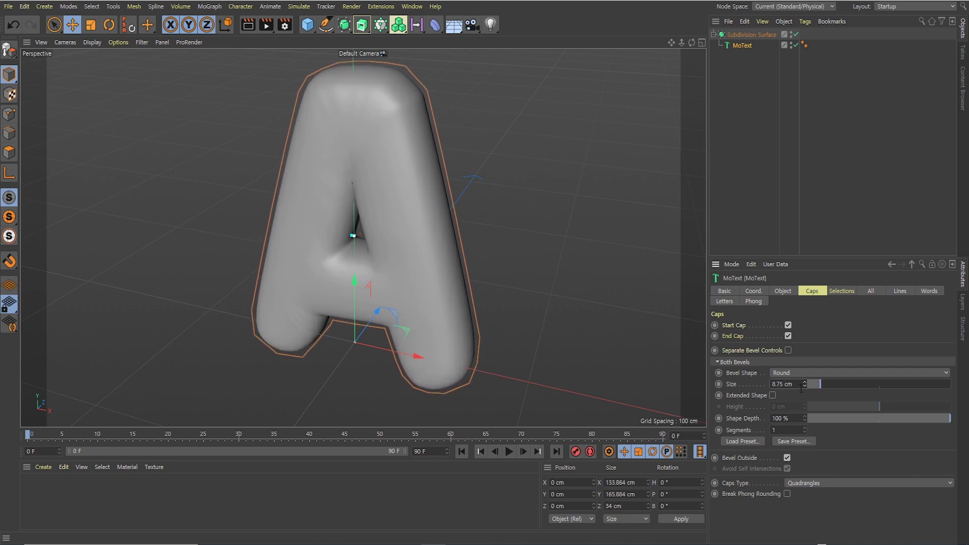
left_click_drag(420, 262, 439, 223, "alt")
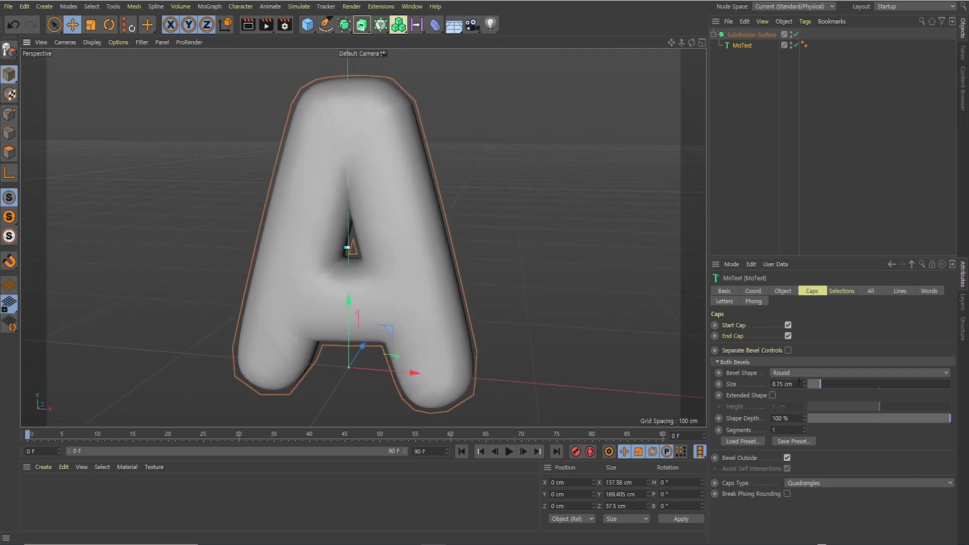
left_click_drag(804, 384, 804, 379)
mouse_move(805, 384)
left_mouse_down()
mouse_move(804, 398)
mouse_move(804, 368)
mouse_move(825, 388)
mouse_move(820, 394)
left_mouse_up()
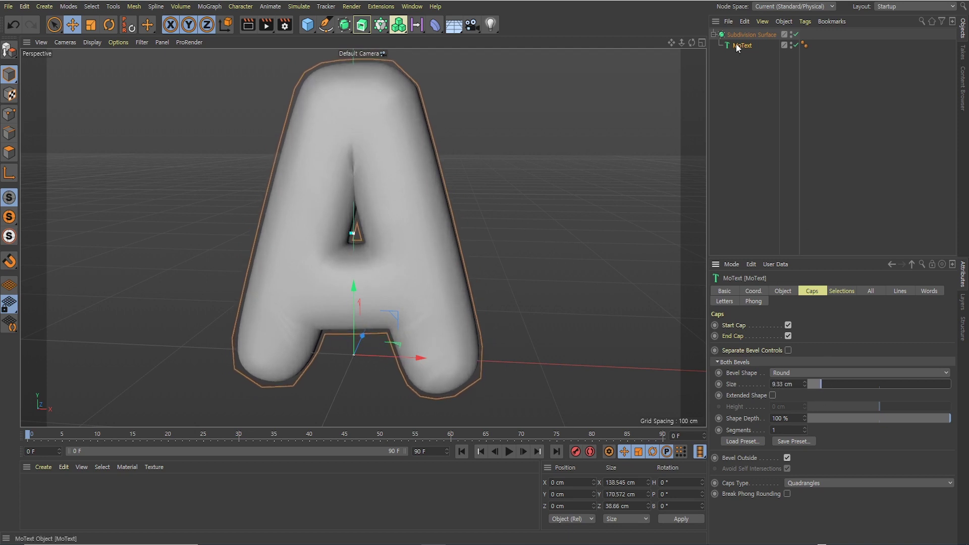
- Pick the 에스코어 드림 7 ExtraBold font for the A and inspect the reshaped letter
left_click(785, 291)
left_click(794, 398)
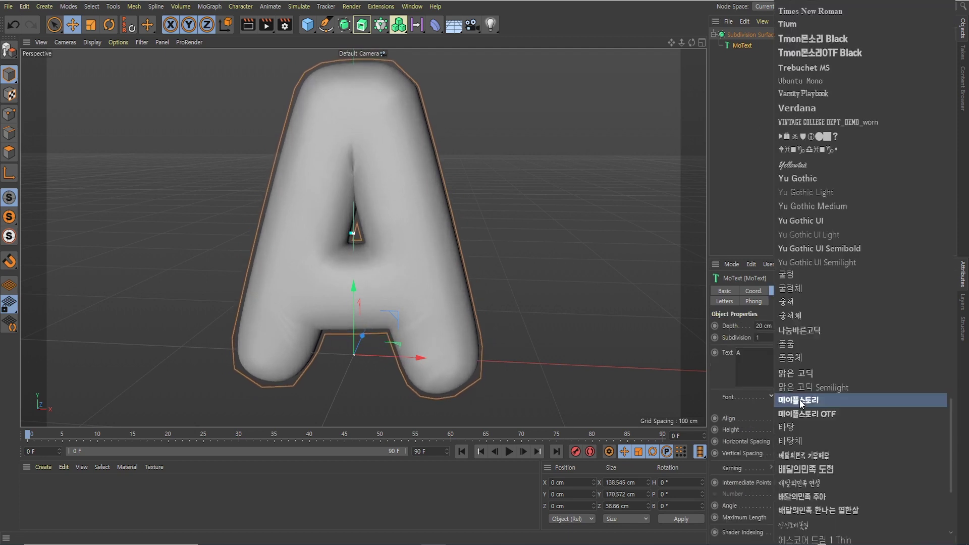
left_click(811, 409)
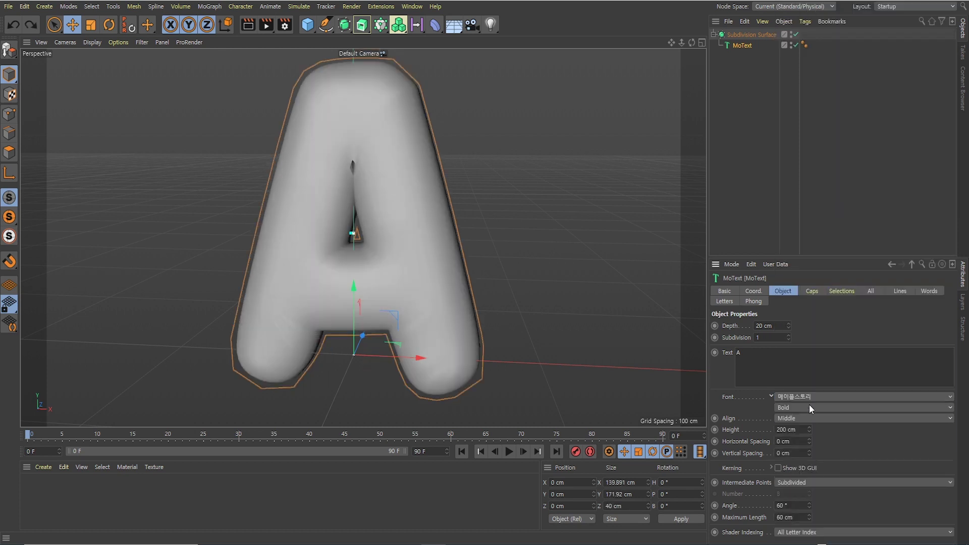
left_click(812, 398)
scroll(862, 410, "down", 3)
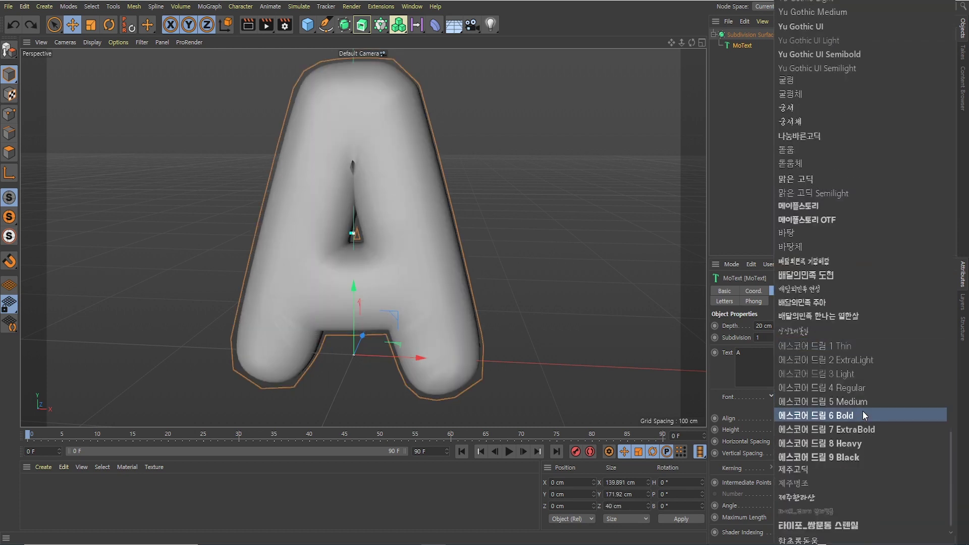
left_click(841, 428)
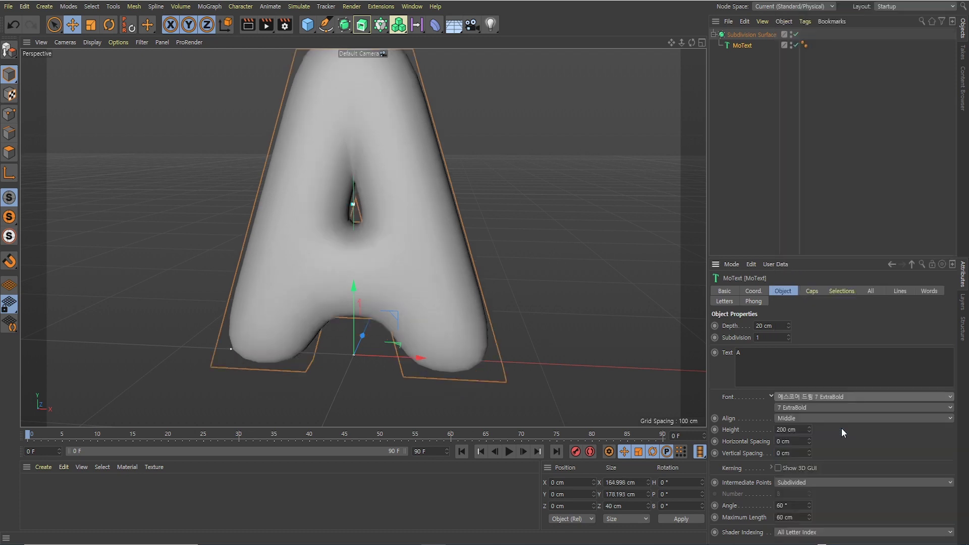
mouse_move(545, 339)
left_mouse_down("alt")
mouse_move(493, 275)
mouse_move(522, 271)
mouse_move(637, 194)
left_mouse_up("alt")
left_click(742, 44, "ctrl")
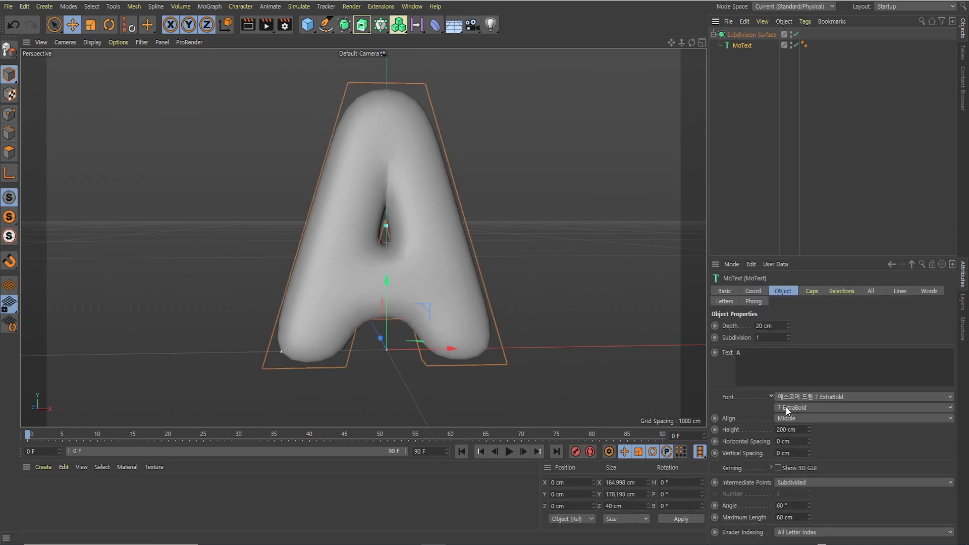
left_click(812, 292)
- Scrub the round bevel size to about 10.39 cm, orbiting to check the A
left_click_drag(822, 383, 816, 395)
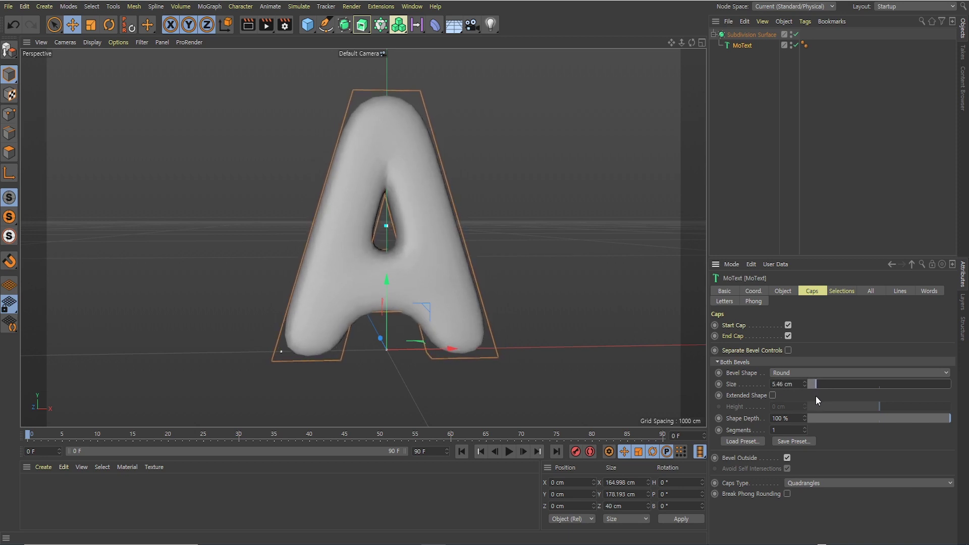
mouse_move(363, 206)
left_mouse_down("alt")
mouse_move(401, 252)
mouse_move(384, 255)
left_mouse_up("alt")
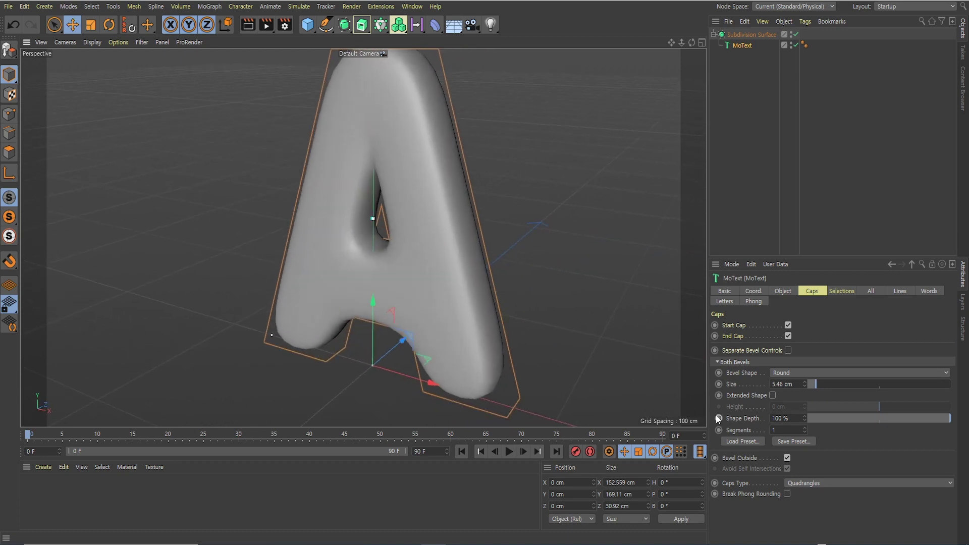
left_click_drag(816, 383, 825, 383)
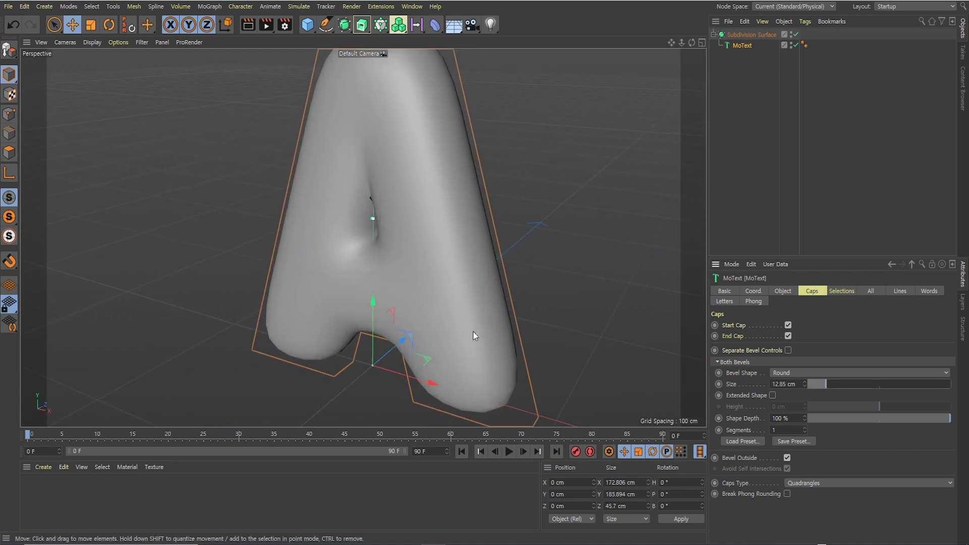
mouse_move(473, 331)
left_mouse_down("alt")
mouse_move(494, 281)
mouse_move(431, 295)
mouse_move(401, 286)
left_mouse_up("alt")
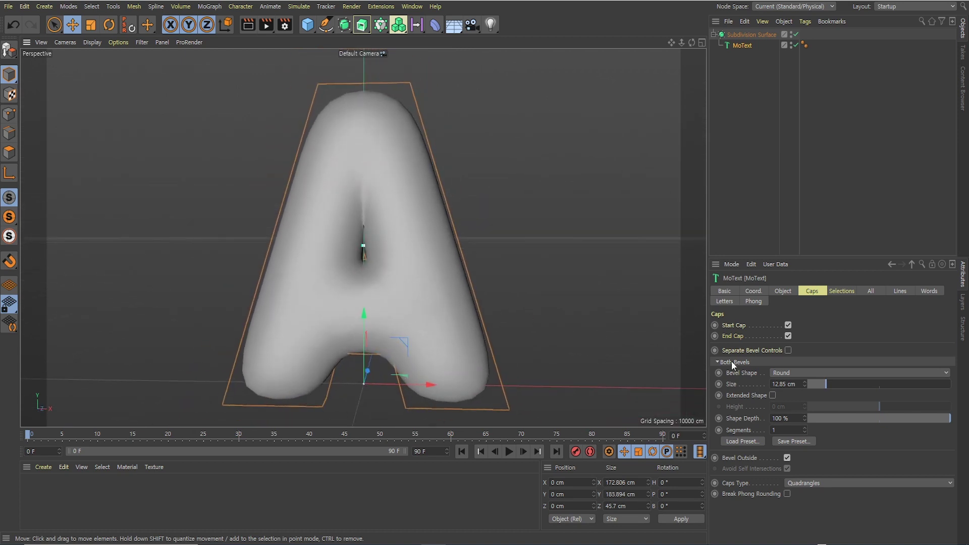
left_click_drag(816, 385, 822, 385)
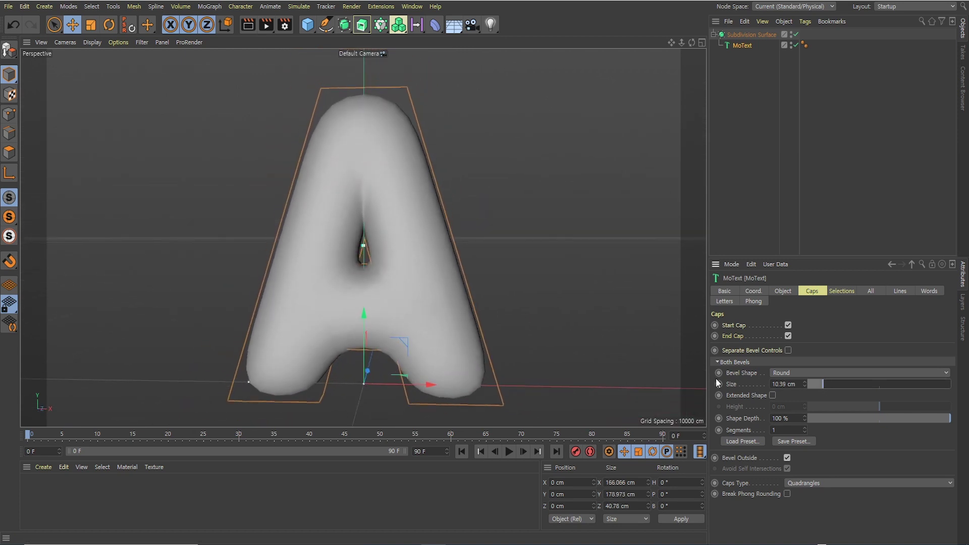
mouse_move(555, 353)
left_mouse_down("alt")
mouse_move(441, 314)
mouse_move(462, 328)
mouse_move(463, 318)
left_mouse_up("alt")
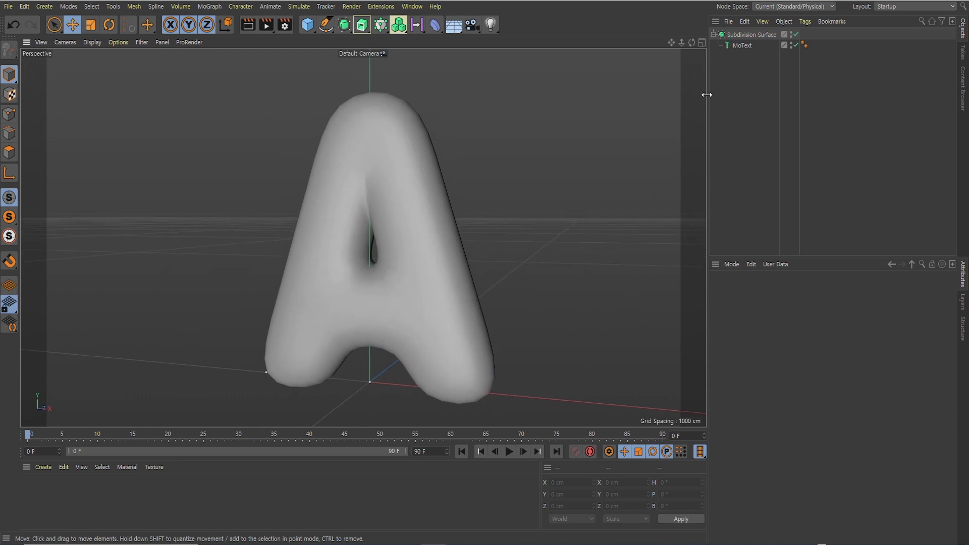
left_click(742, 33)
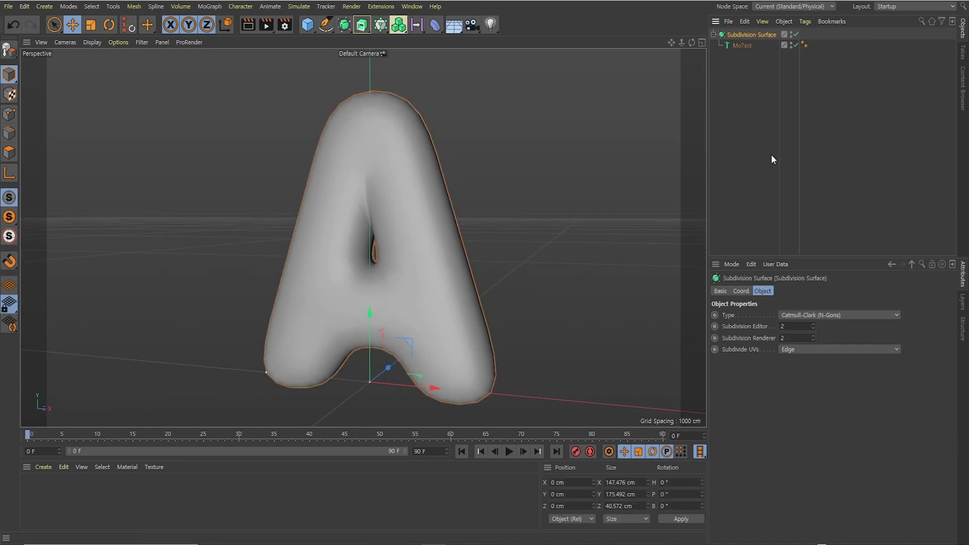
double_click(785, 327)
type("3")
key("Return")
left_click(570, 320)
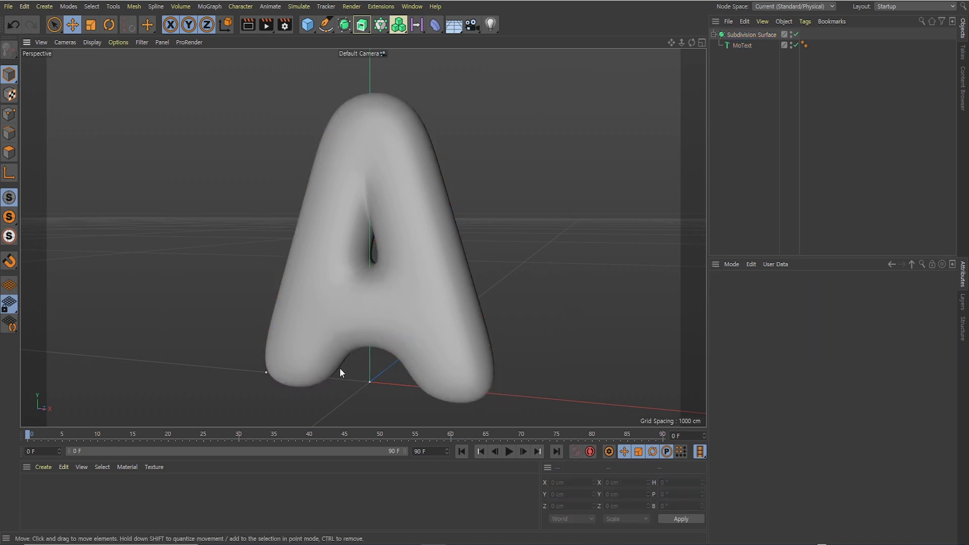
mouse_move(340, 368)
left_mouse_down("alt")
mouse_move(426, 344)
mouse_move(407, 340)
mouse_move(380, 357)
mouse_move(453, 314)
mouse_move(404, 309)
mouse_move(358, 347)
mouse_move(384, 326)
left_mouse_up("alt")
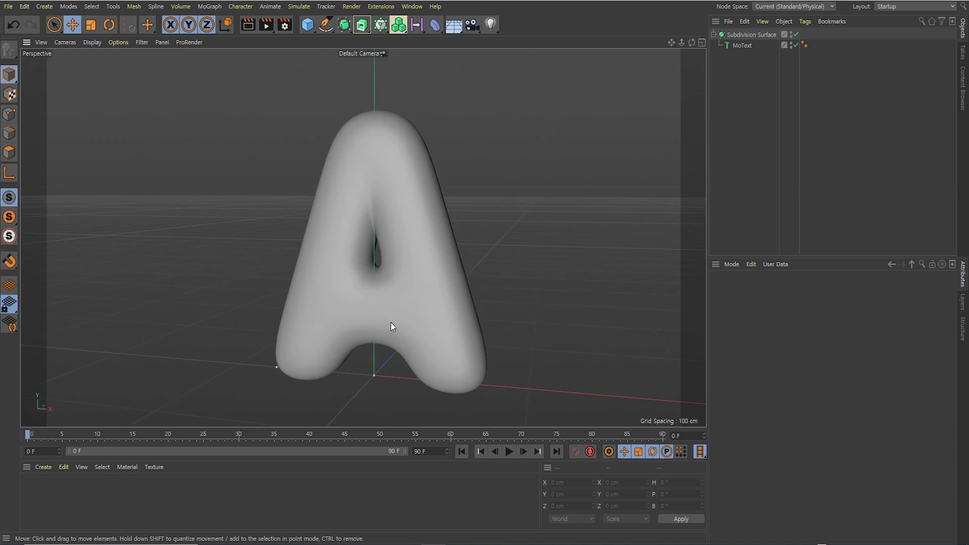
- Replace the MoText's text 'A' with 'Angle' and orbit to face the word
left_click(737, 46)
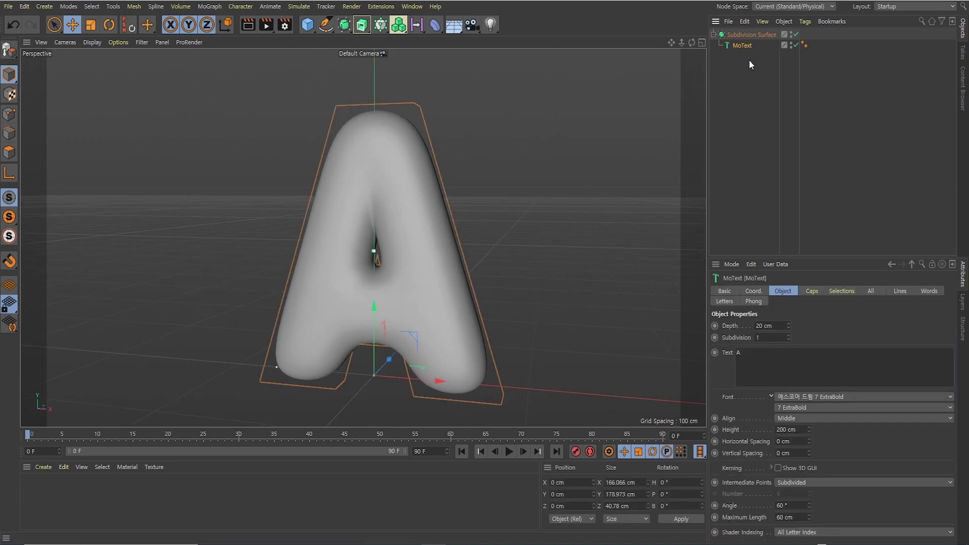
left_click(757, 356)
left_click(547, 280)
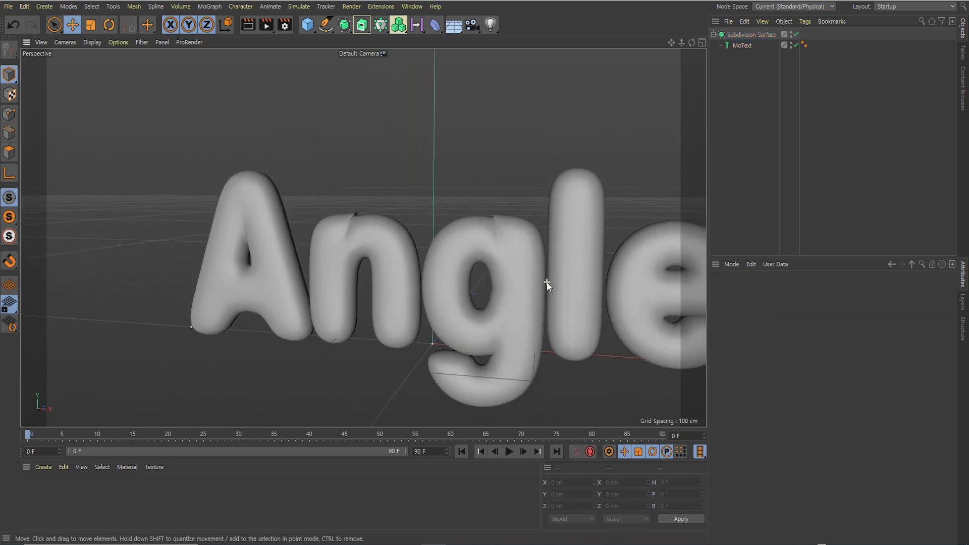
mouse_move(547, 283)
left_mouse_down("alt")
mouse_move(510, 281)
mouse_move(549, 325)
mouse_move(522, 293)
mouse_move(522, 266)
mouse_move(527, 283)
mouse_move(539, 262)
left_mouse_up("alt")
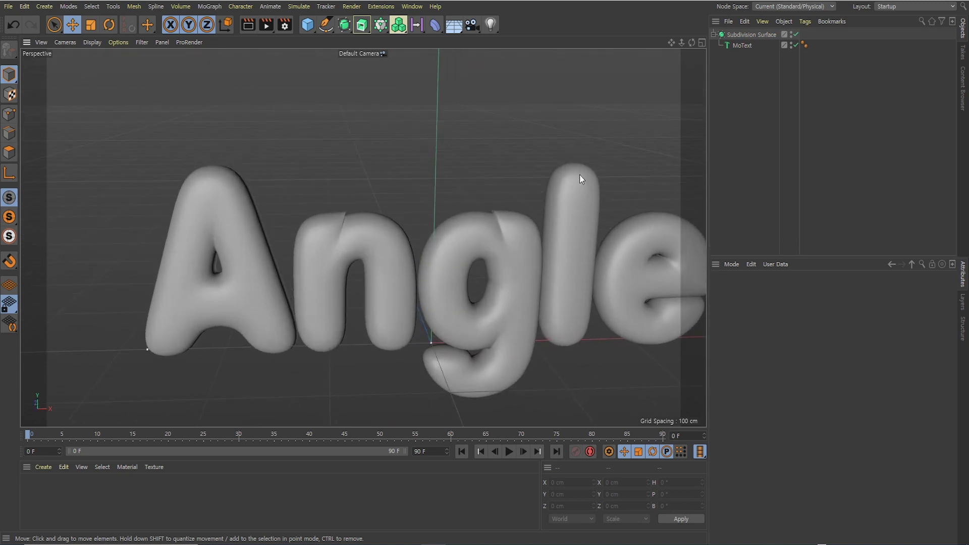
left_click(742, 45)
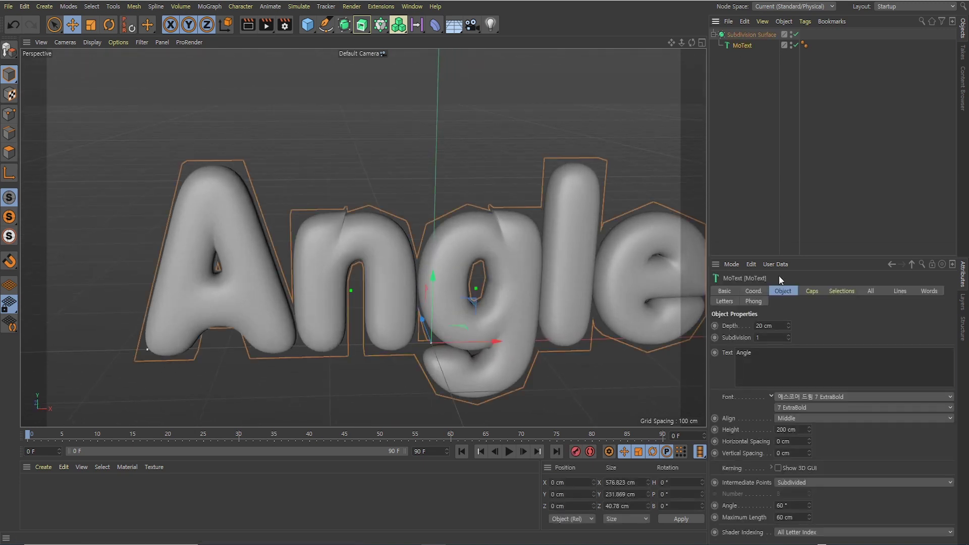
- Shrink the Angle MoText's round cap bevel to about 6.51 cm and orbit to inspect it
left_click(805, 290)
mouse_move(820, 384)
left_mouse_down()
mouse_move(813, 394)
mouse_move(836, 391)
mouse_move(817, 397)
left_mouse_up()
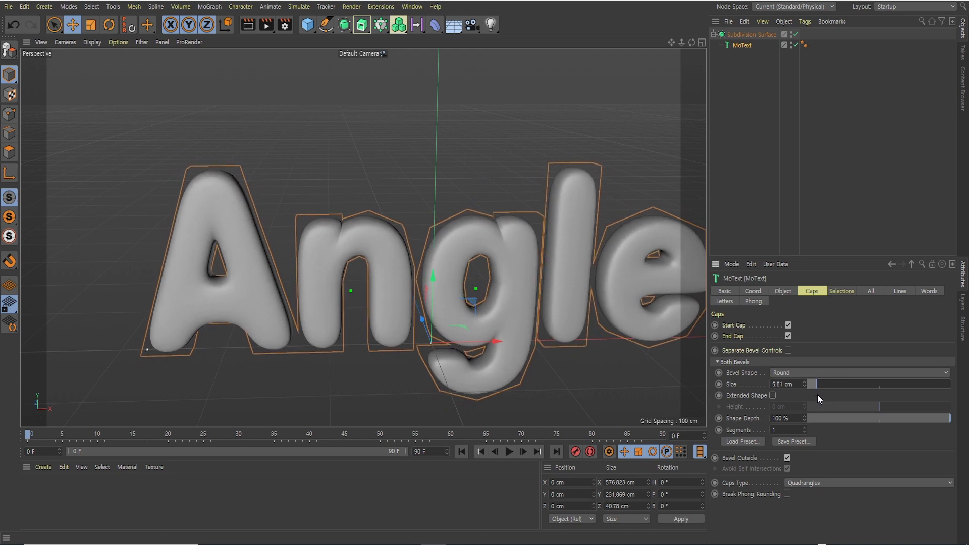
mouse_move(449, 286)
left_mouse_down("alt")
mouse_move(431, 249)
mouse_move(313, 284)
mouse_move(505, 288)
left_mouse_up("alt")
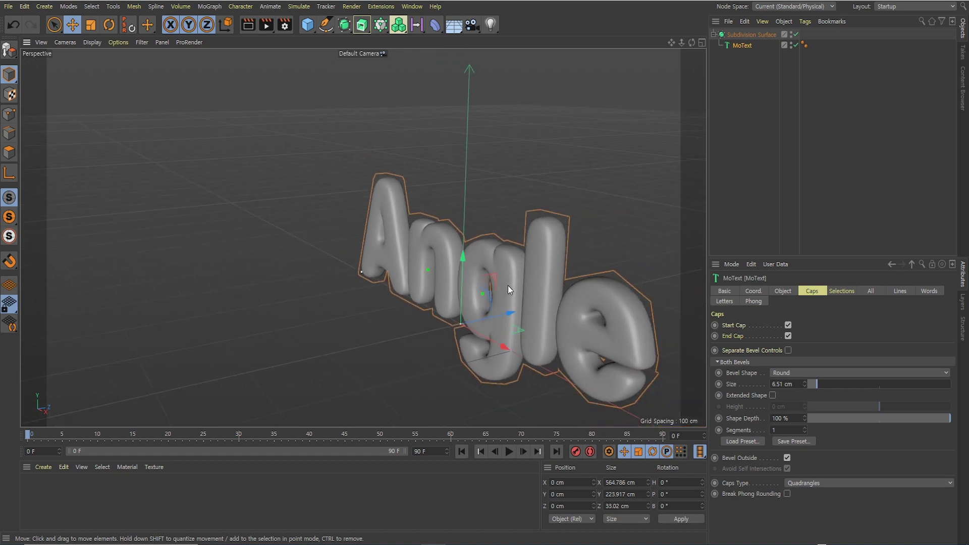
mouse_move(668, 44)
left_mouse_down("alt")
mouse_move(492, 168)
mouse_move(355, 207)
mouse_move(421, 198)
mouse_move(376, 178)
mouse_move(353, 152)
left_mouse_up("alt")
- Render a quick preview of the Angle text, then clear it
left_click(249, 30)
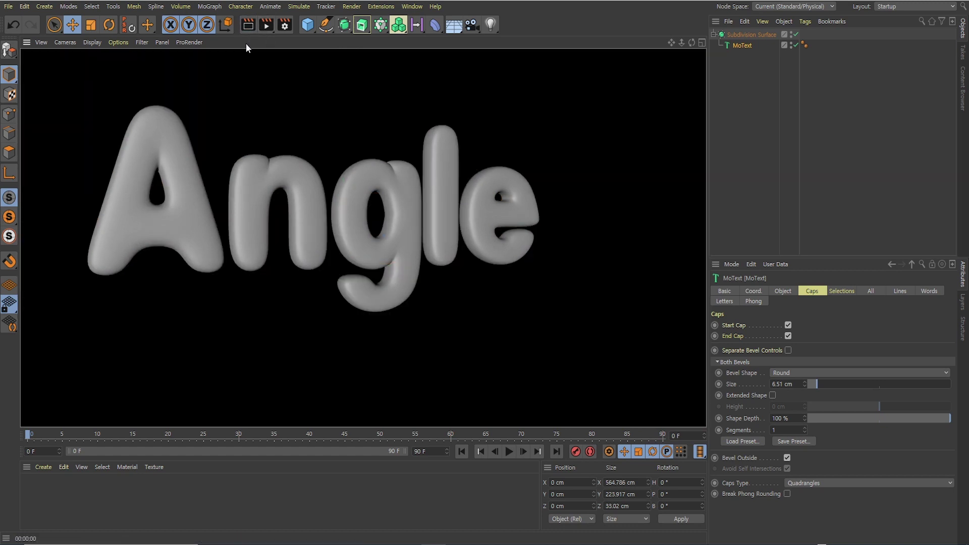
left_click(467, 93)
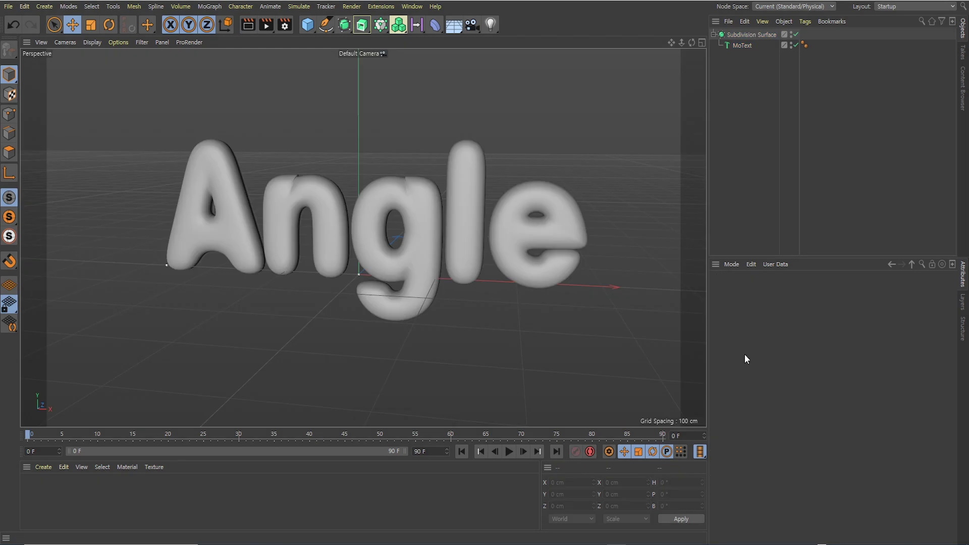
mouse_move(346, 200)
left_mouse_down("alt")
mouse_move(382, 229)
mouse_move(379, 203)
left_mouse_up("alt")
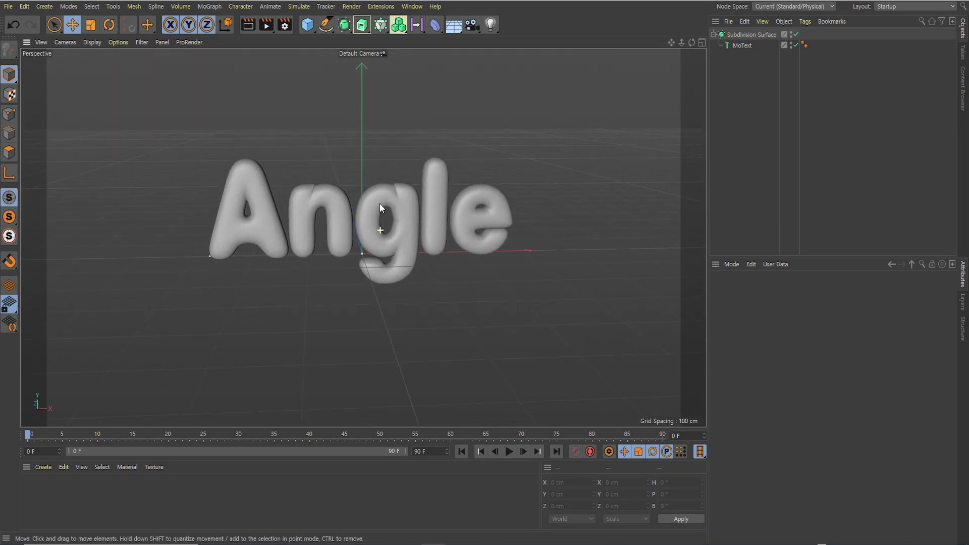
- Move the Angle MoText left to about X −450 cm
left_click(742, 46)
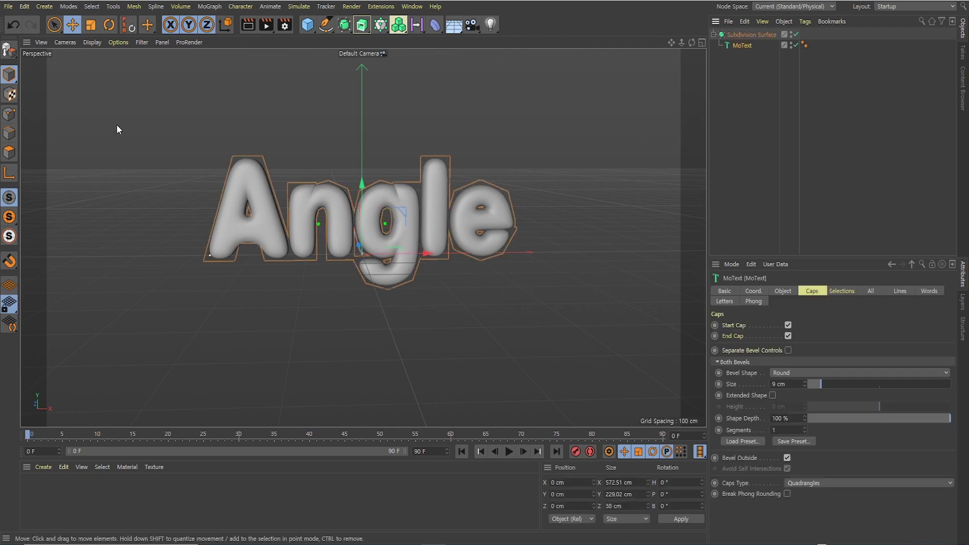
left_click_drag(426, 253, 185, 256)
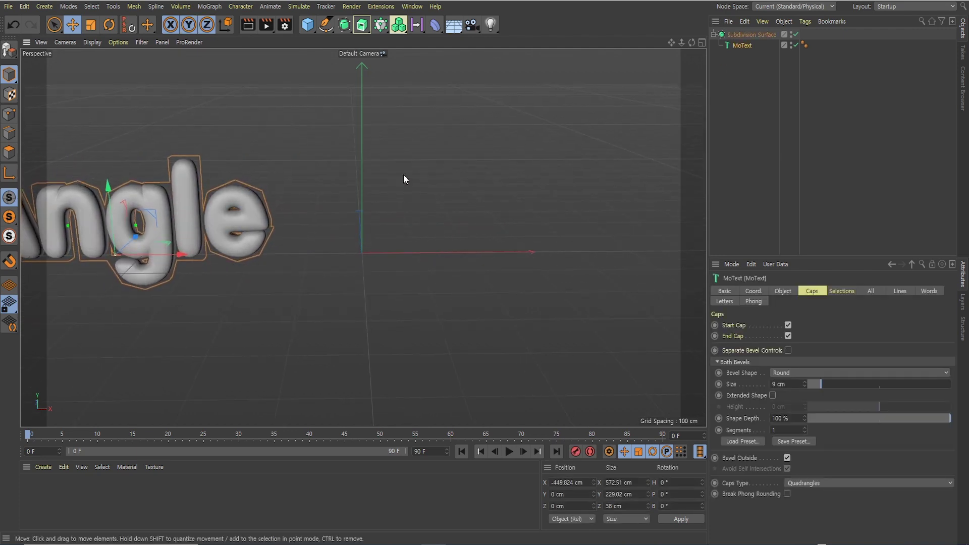
left_click(286, 67)
- Add a text spline reading 'HOT' with Middle alignment
left_click(326, 25)
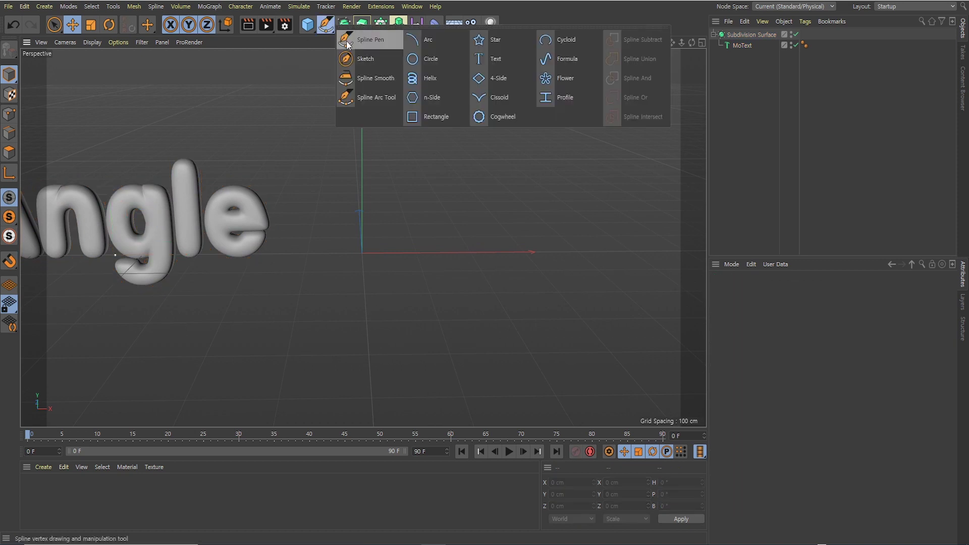
left_click(492, 62)
scroll(503, 245, "up", 2)
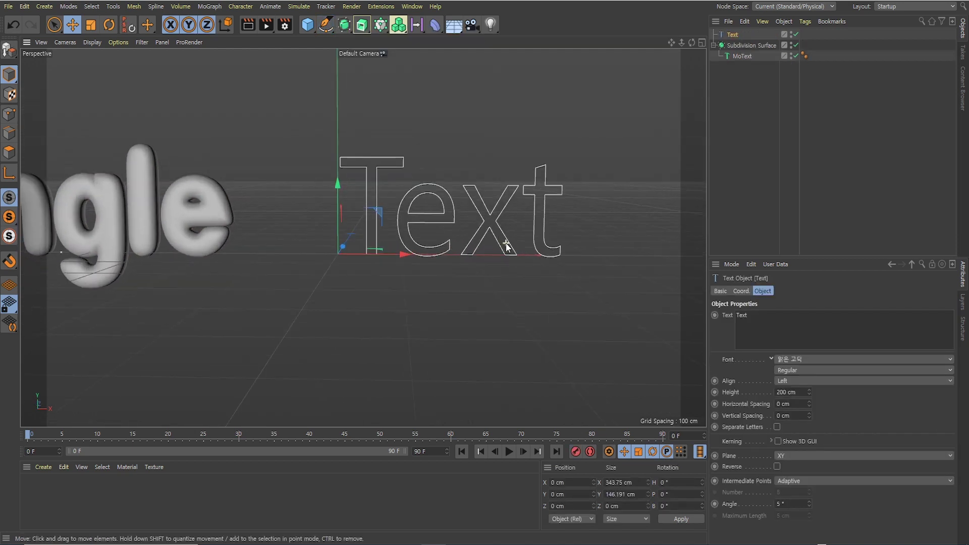
scroll(504, 245, "up", 1)
scroll(426, 245, "down", 1)
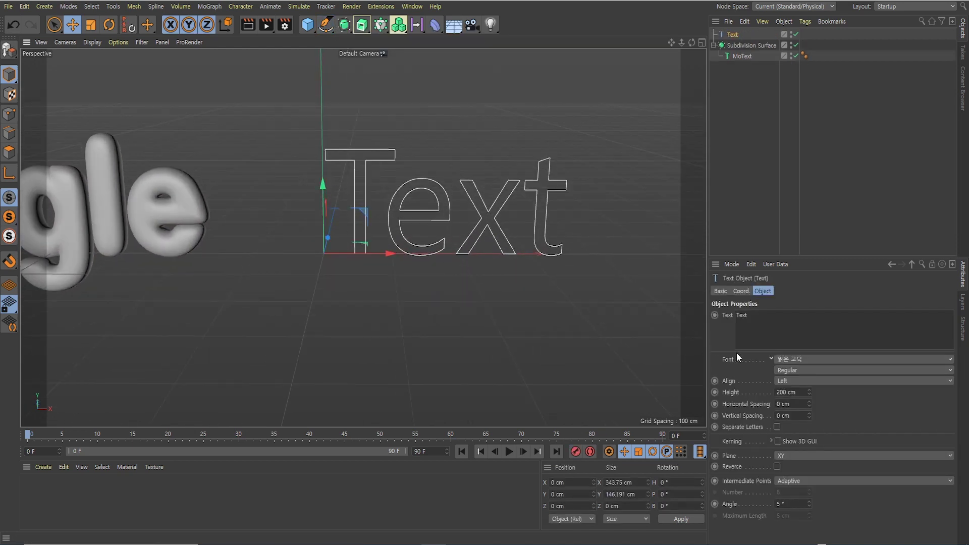
double_click(741, 315)
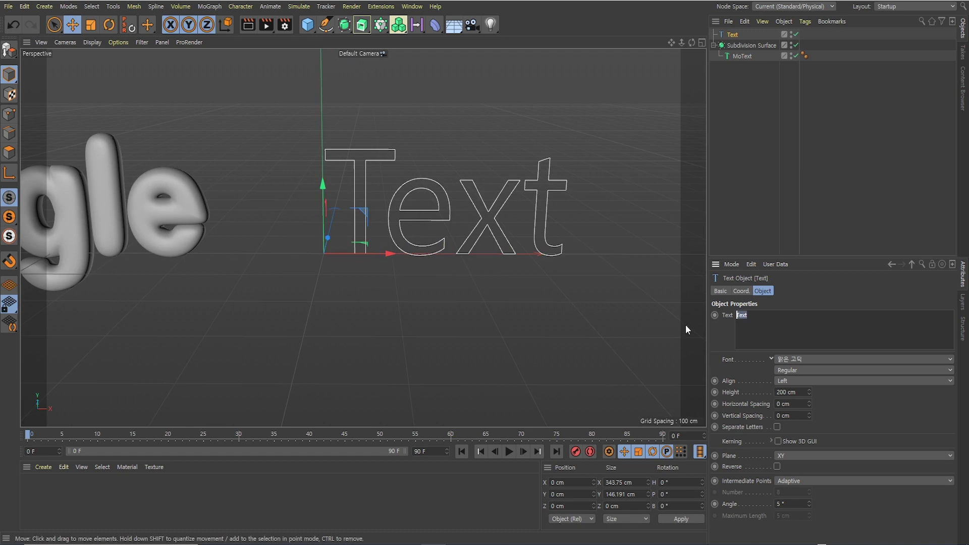
type("HOT")
left_click(632, 249)
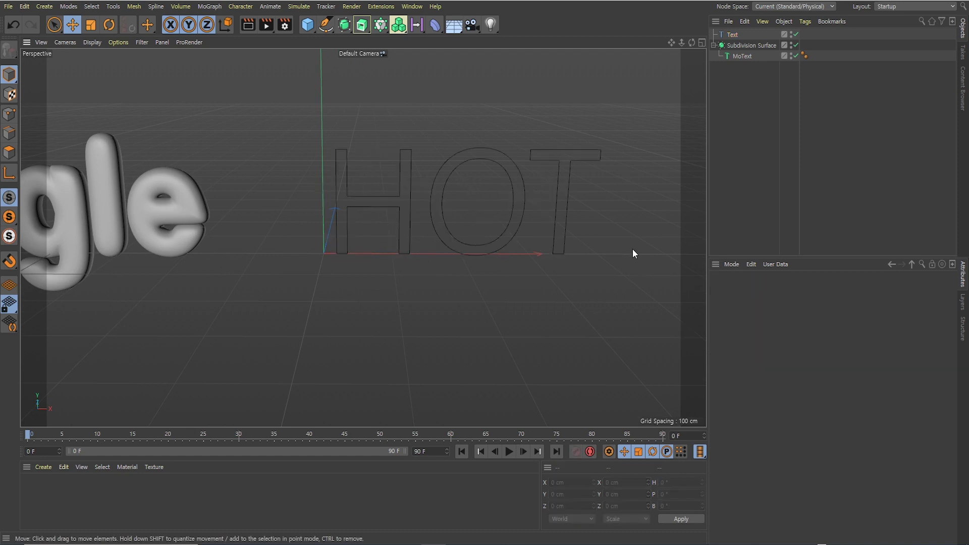
left_click(507, 244)
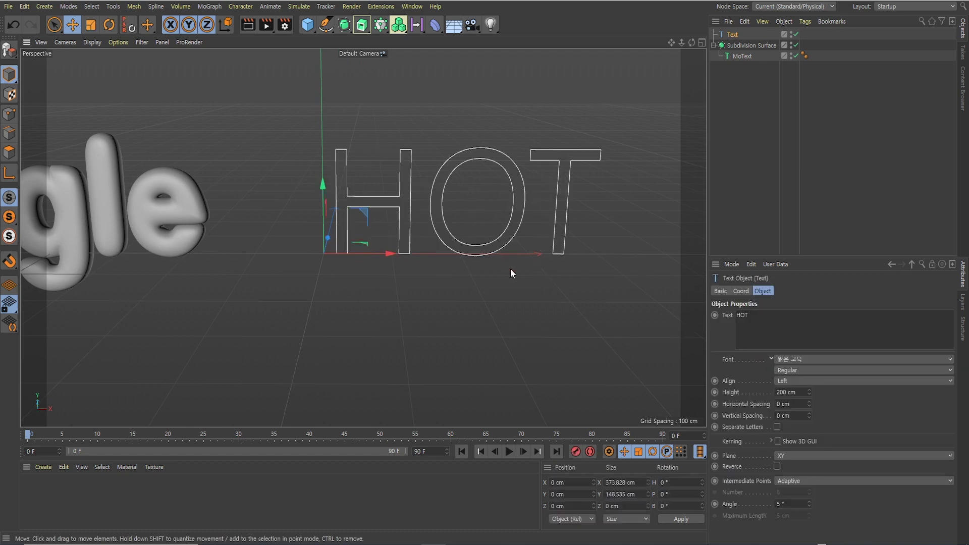
left_click(797, 383)
left_click(791, 397)
scroll(446, 289, "down", 2)
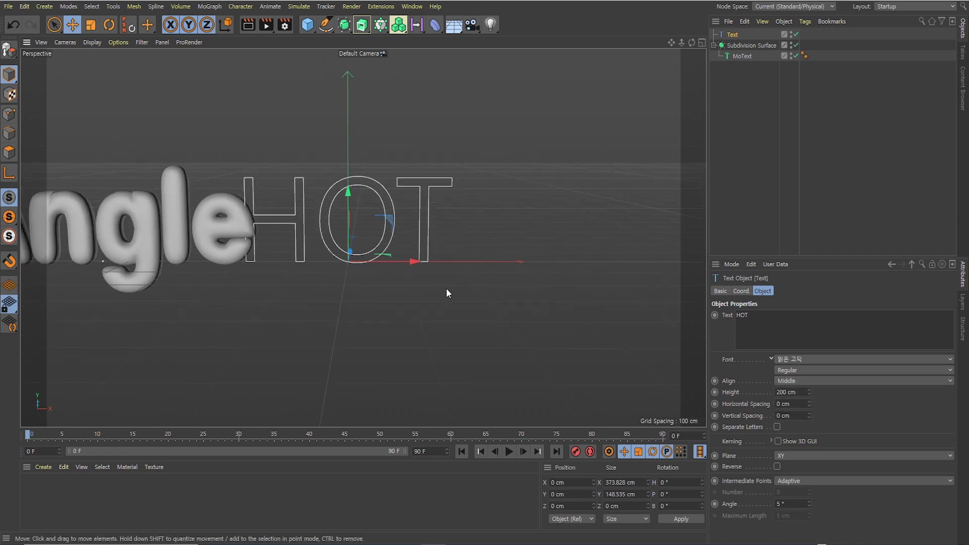
- Shift the Angle MoText further left to make room for HOT
left_click(240, 225)
left_click(742, 56)
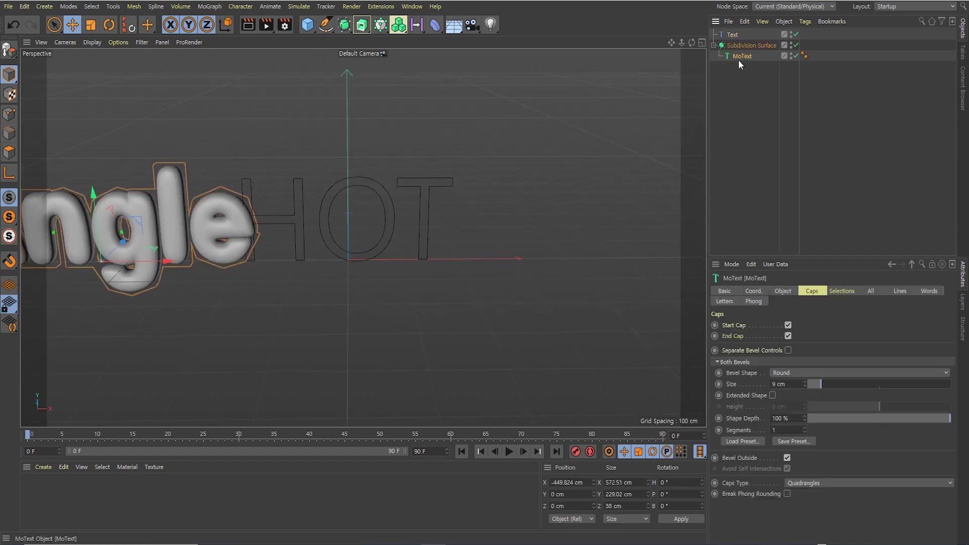
left_click_drag(171, 258, 137, 268)
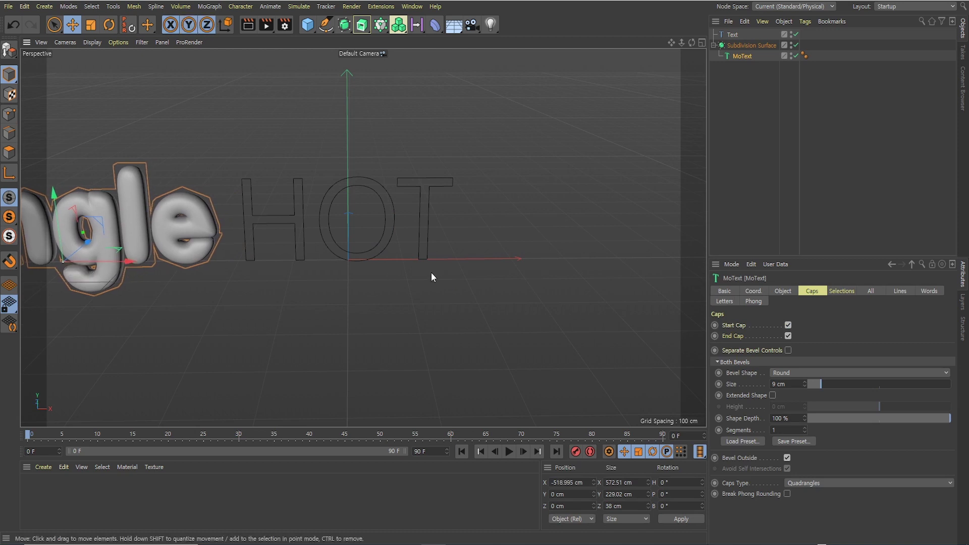
left_click(740, 35)
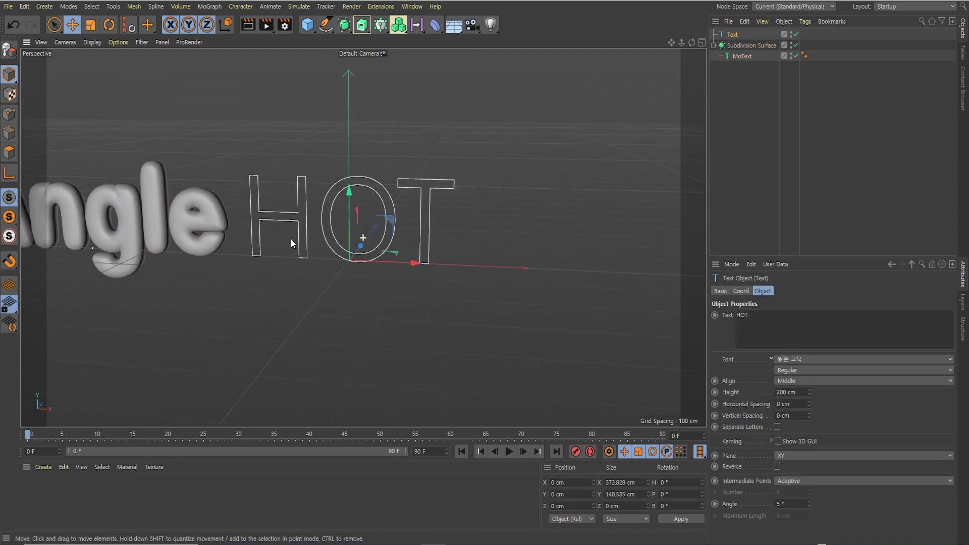
- Switch the HOT text spline's font to Tmon몬소리 Black
mouse_move(671, 42)
left_mouse_down()
mouse_move(450, 189)
mouse_move(423, 233)
left_mouse_up()
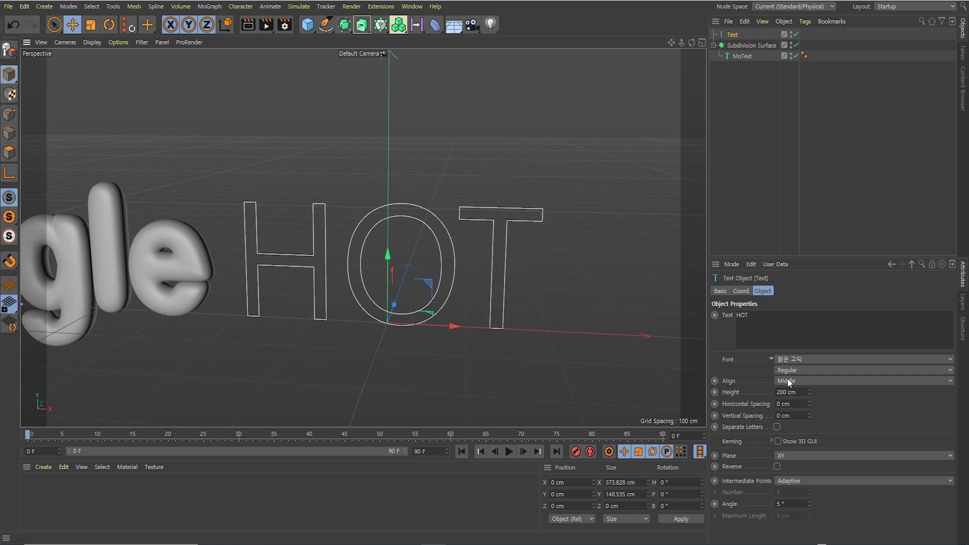
left_click(796, 360)
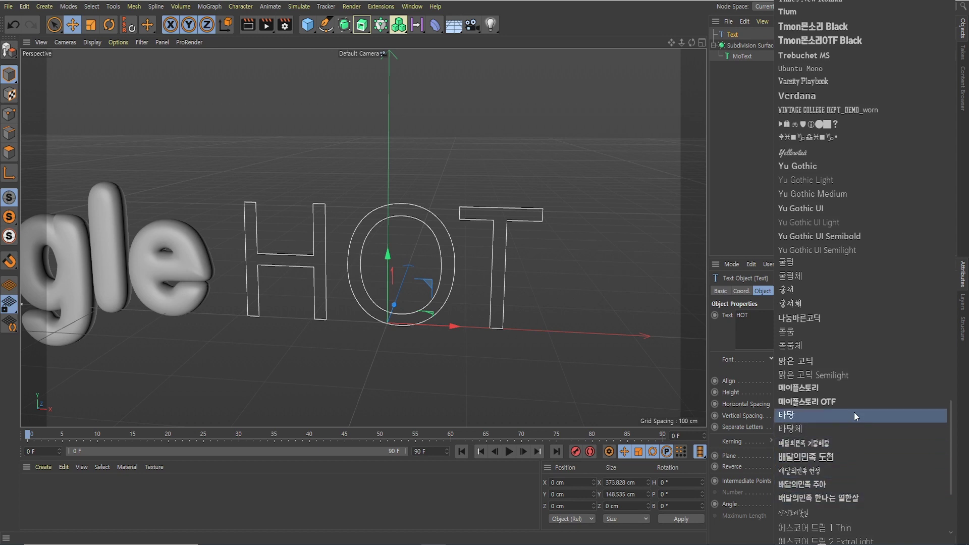
left_click(828, 28)
mouse_move(424, 246)
left_mouse_down("alt")
mouse_move(328, 264)
mouse_move(388, 277)
mouse_move(382, 287)
left_mouse_up("alt")
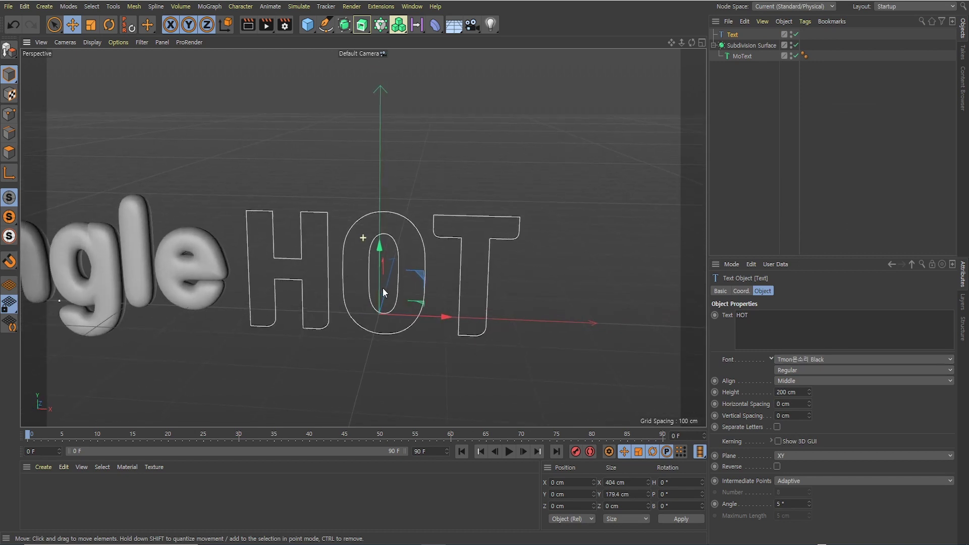
left_click(368, 26)
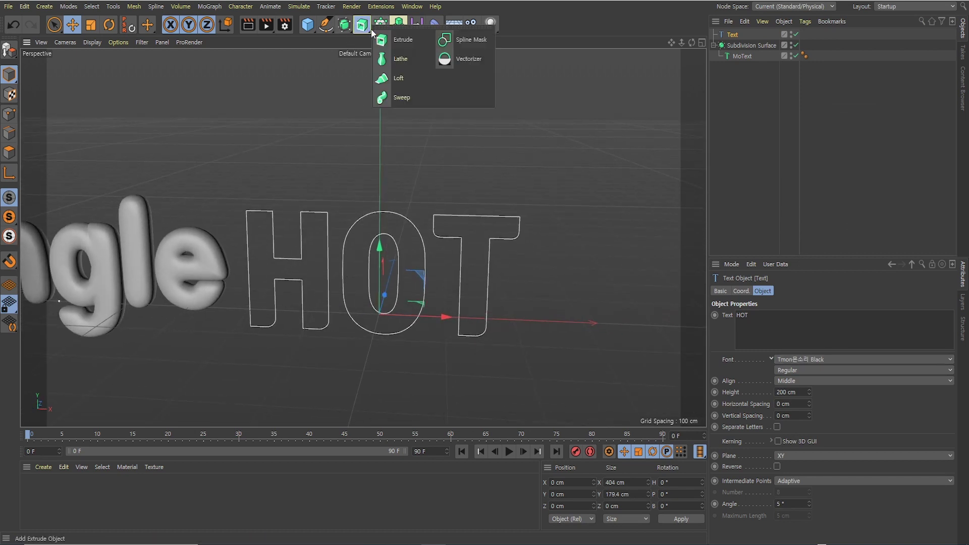
- Extrude the HOT spline with a 5 cm round cap bevel
left_click(406, 39)
left_click_drag(733, 48, 737, 34)
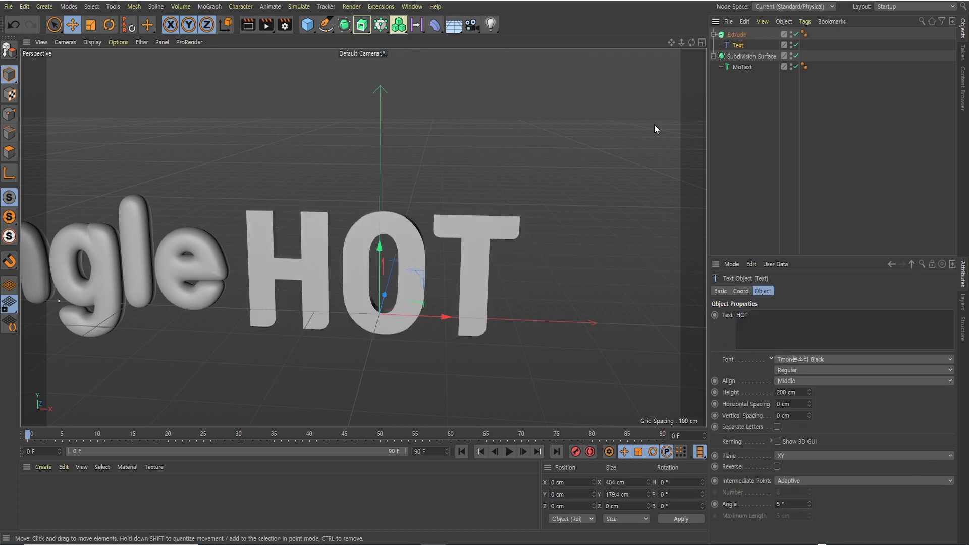
mouse_move(654, 125)
left_mouse_down("alt")
mouse_move(345, 275)
mouse_move(438, 250)
mouse_move(430, 261)
left_mouse_up("alt")
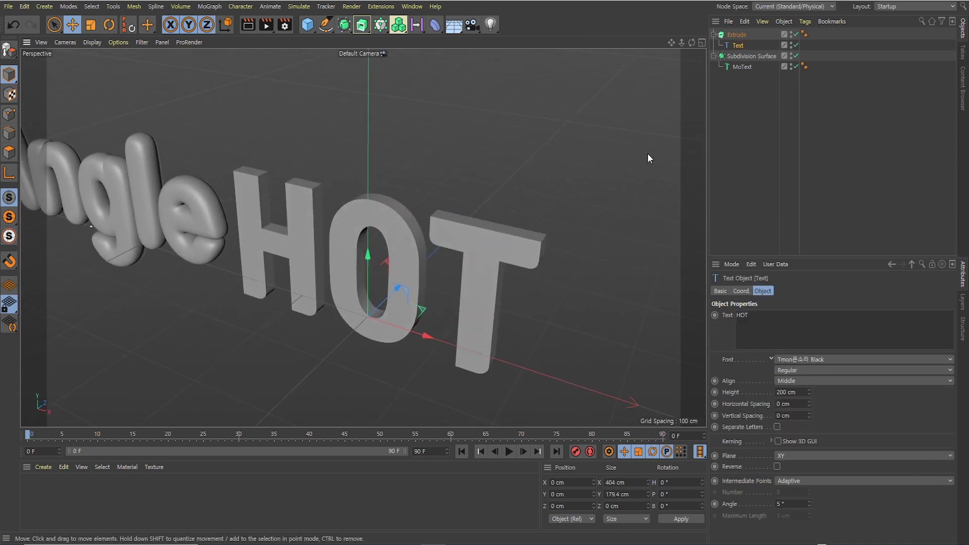
left_click(733, 35)
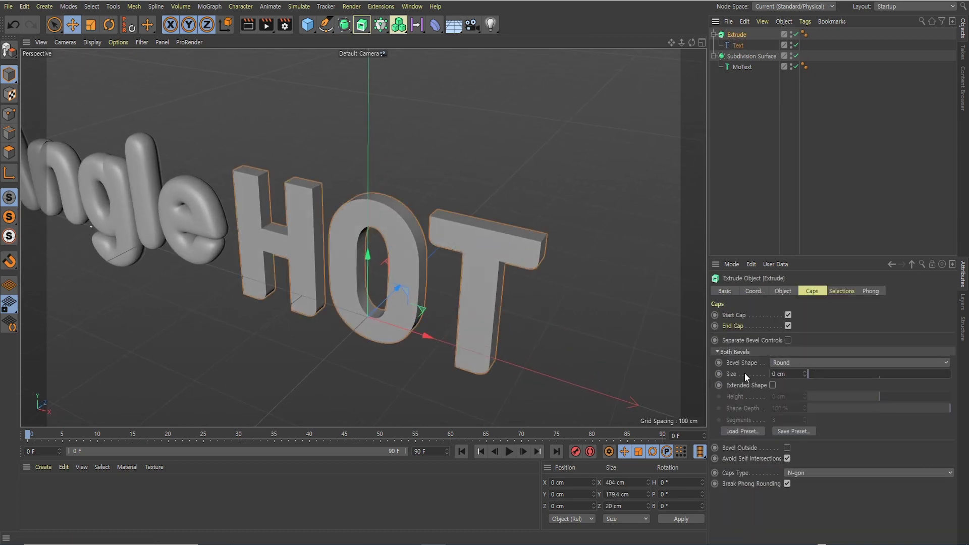
left_click(729, 376)
type("5")
key("Return")
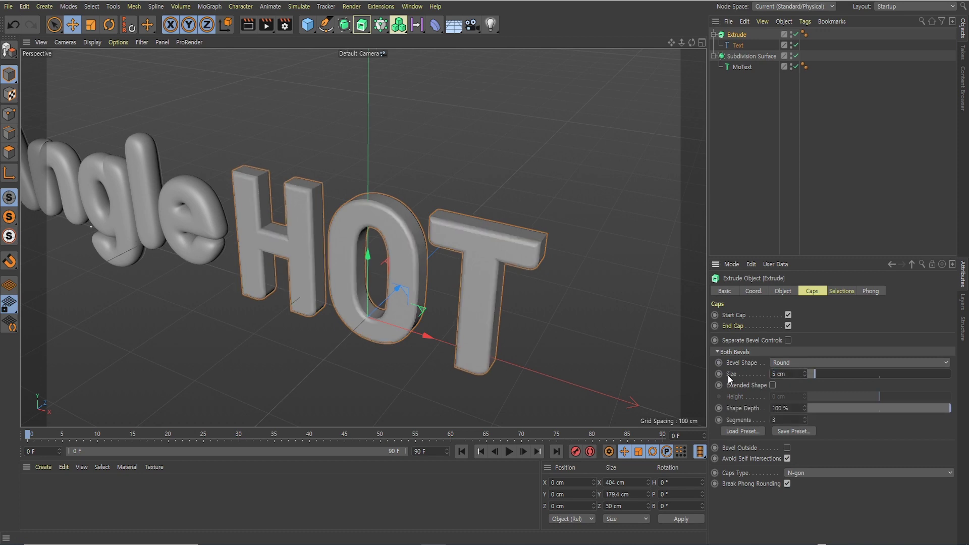
left_click_drag(419, 380, 412, 303, "alt")
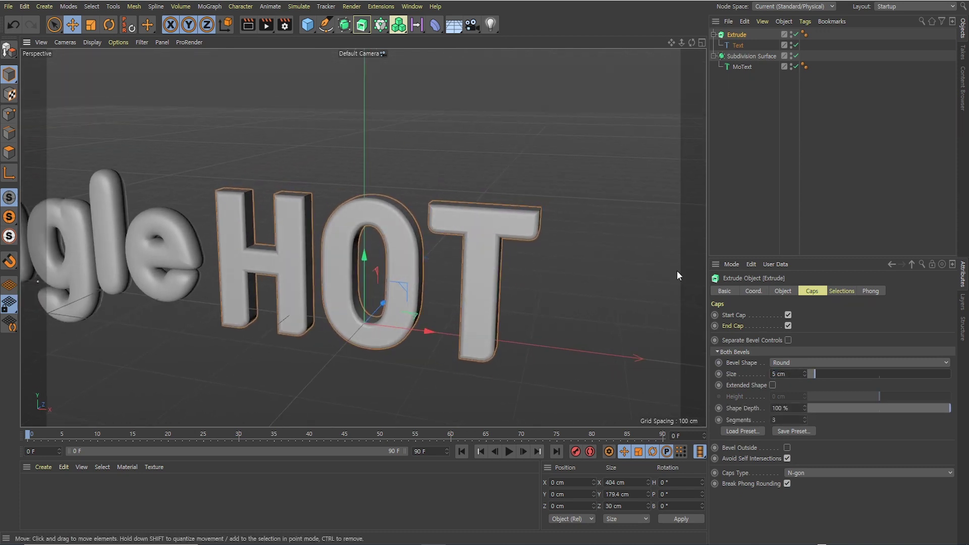
- Nest the HOT Extrude inside a new Subdivision Surface.1 and orbit to view both words
left_click(344, 29)
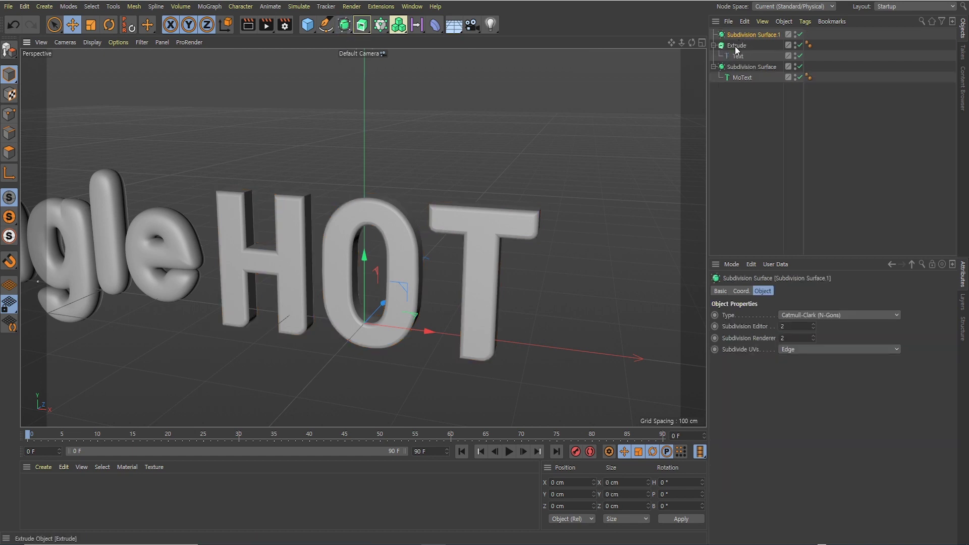
left_click_drag(745, 34, 745, 35)
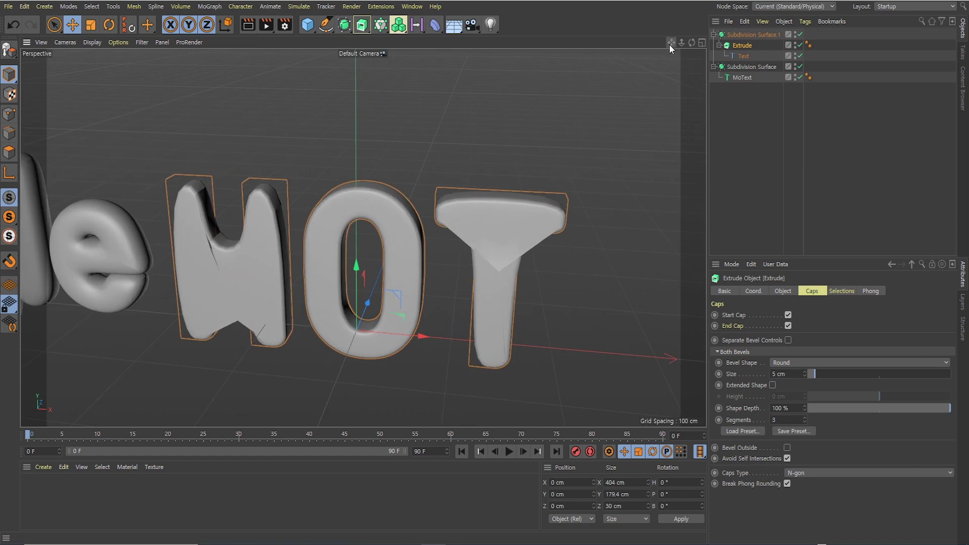
mouse_move(669, 44)
left_mouse_down()
mouse_move(615, 123)
mouse_move(368, 296)
mouse_move(372, 277)
mouse_move(526, 229)
left_mouse_up()
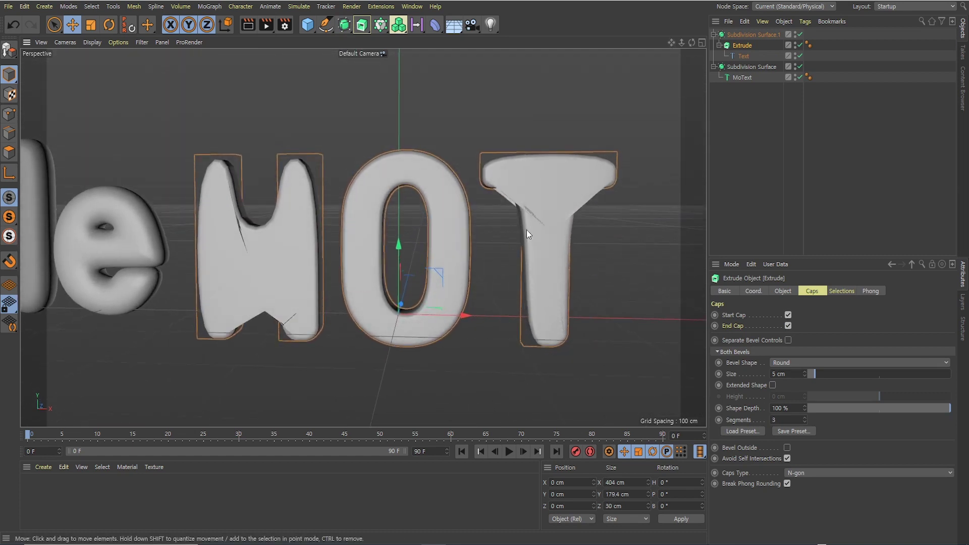
mouse_move(603, 187)
left_mouse_down("alt")
mouse_move(564, 183)
mouse_move(608, 192)
left_mouse_up("alt")
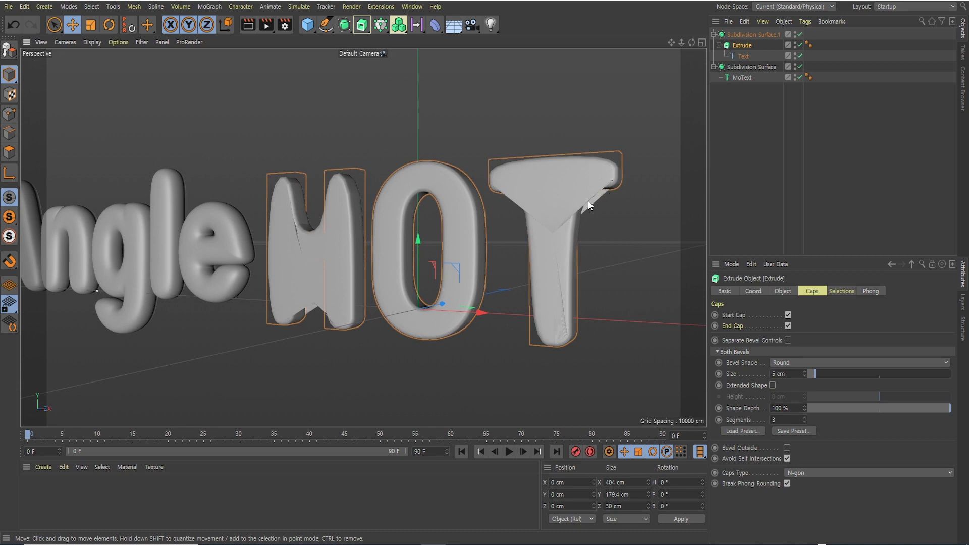
mouse_move(588, 200)
left_mouse_down("alt")
mouse_move(565, 210)
mouse_move(640, 199)
left_mouse_up("alt")
- Set the HOT Extrude caps to Quadrangles with 1 bevel segment
left_click(727, 77)
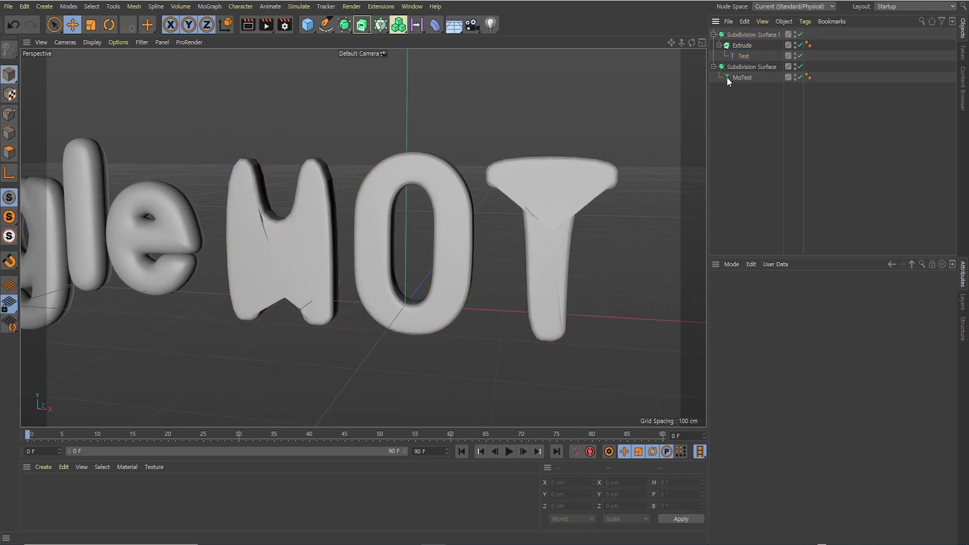
left_click(737, 45)
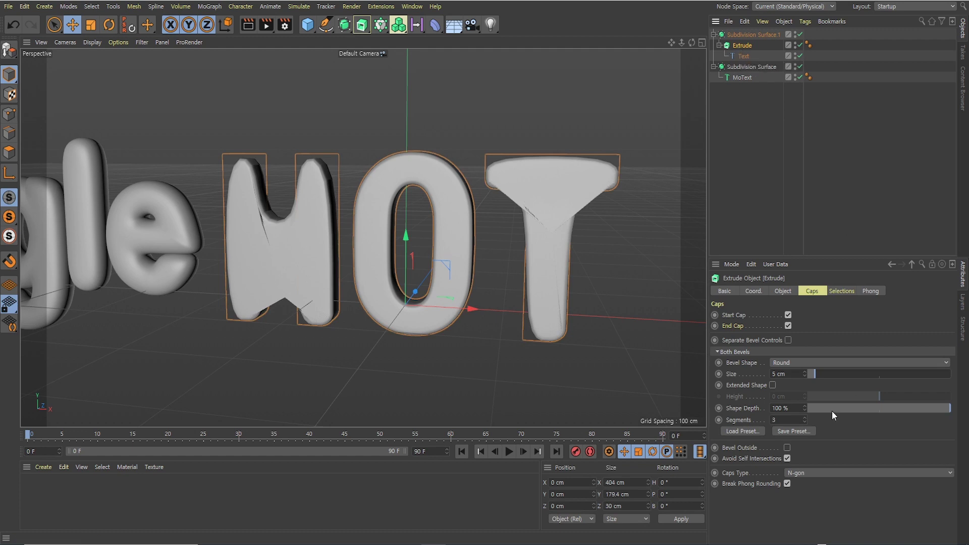
left_click(803, 473)
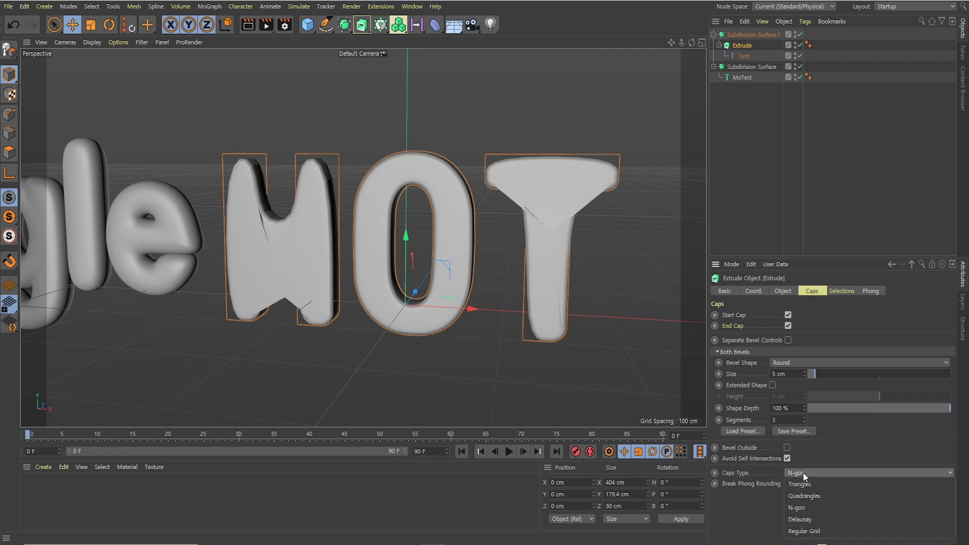
left_click(807, 494)
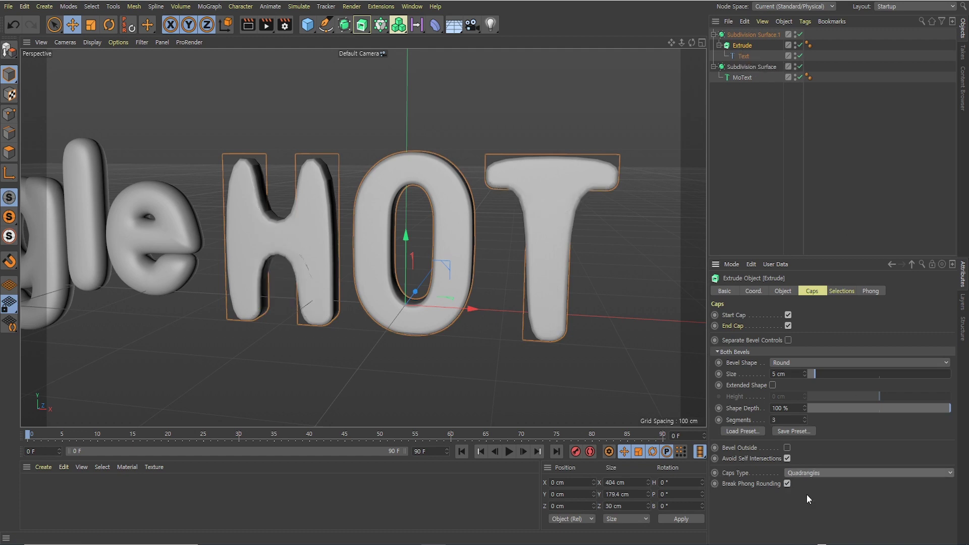
mouse_move(513, 270)
left_mouse_down("alt")
mouse_move(443, 232)
mouse_move(479, 222)
mouse_move(375, 252)
left_mouse_up("alt")
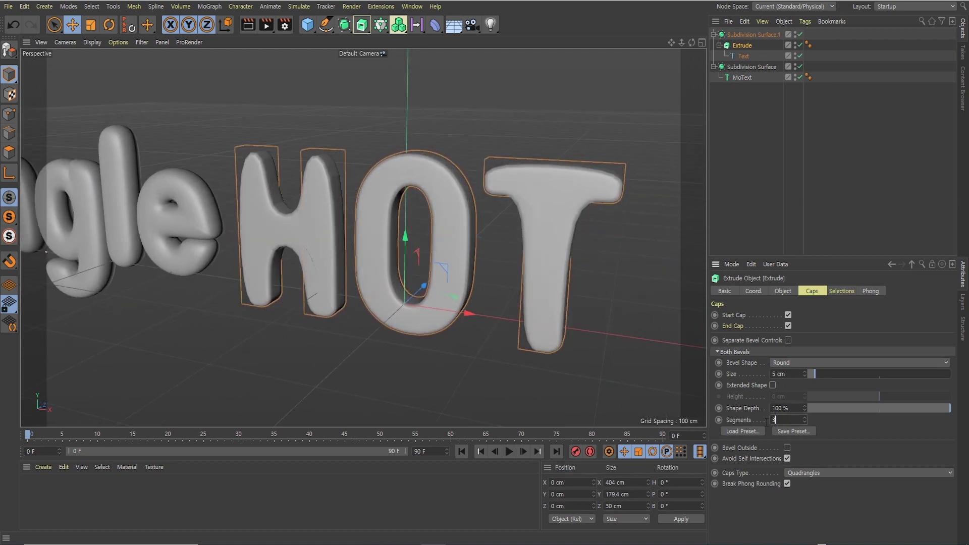
left_click_drag(510, 197, 560, 191, "alt")
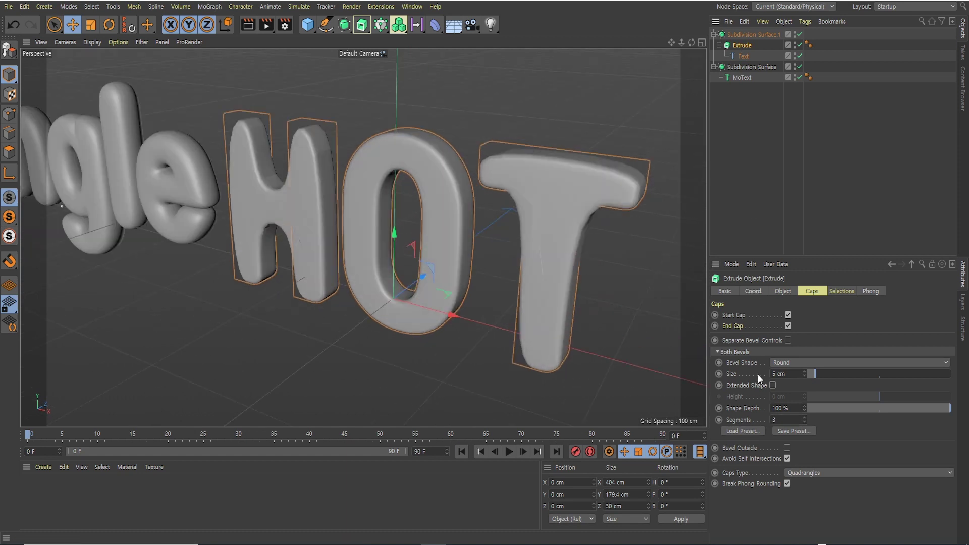
left_click(787, 420)
type("1")
key("Return")
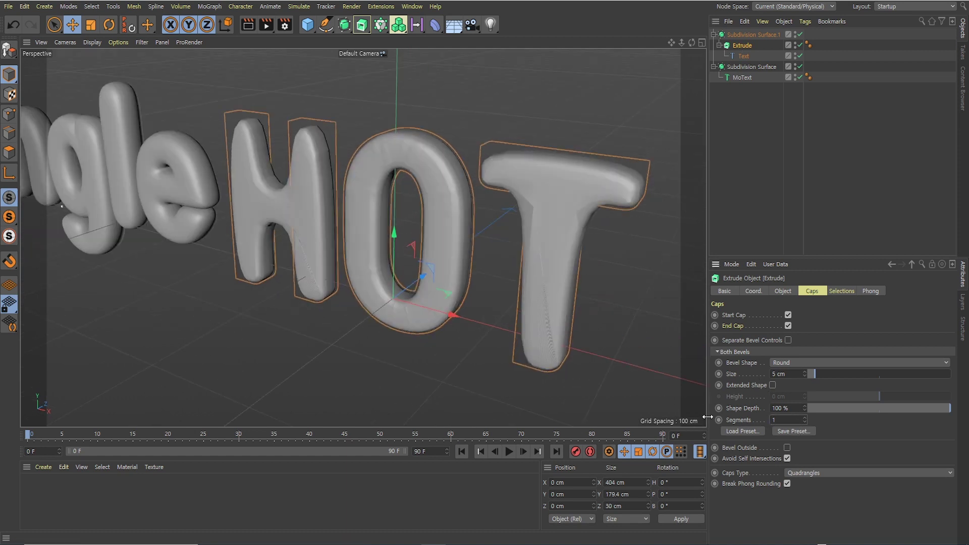
mouse_move(591, 353)
left_mouse_down("alt")
mouse_move(501, 273)
mouse_move(485, 286)
left_mouse_up("alt")
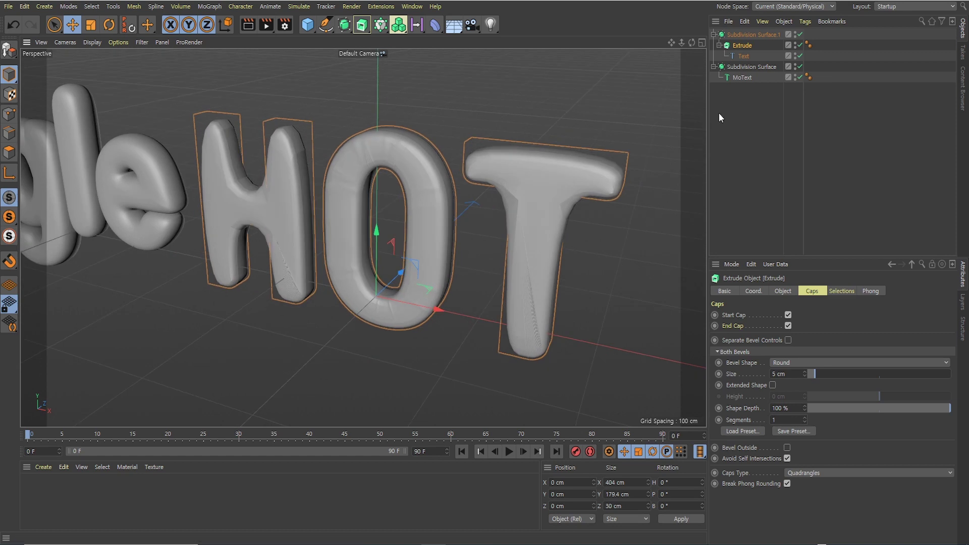
- Raise Subdivision Surface.1's editor subdivision level to 3
left_click(748, 35)
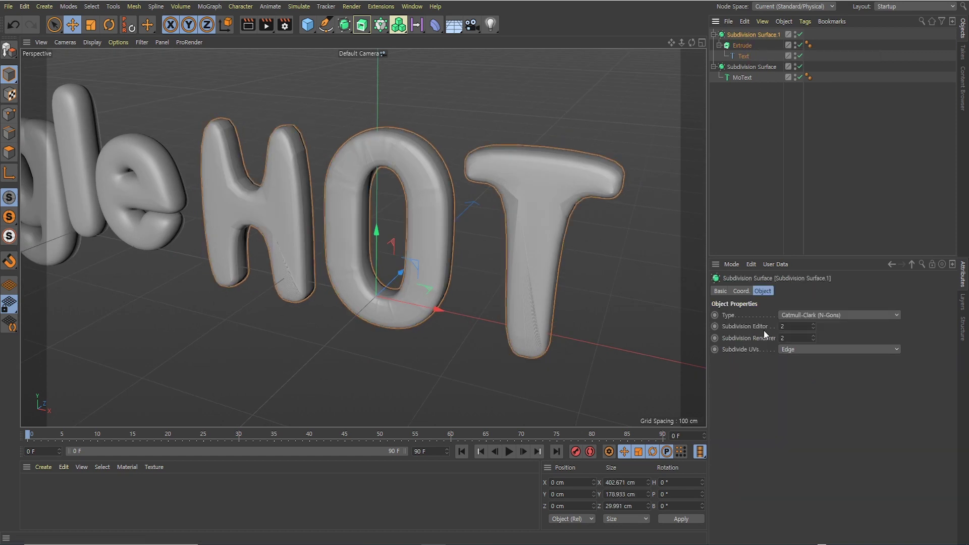
left_click(788, 325)
type("3")
key("Return")
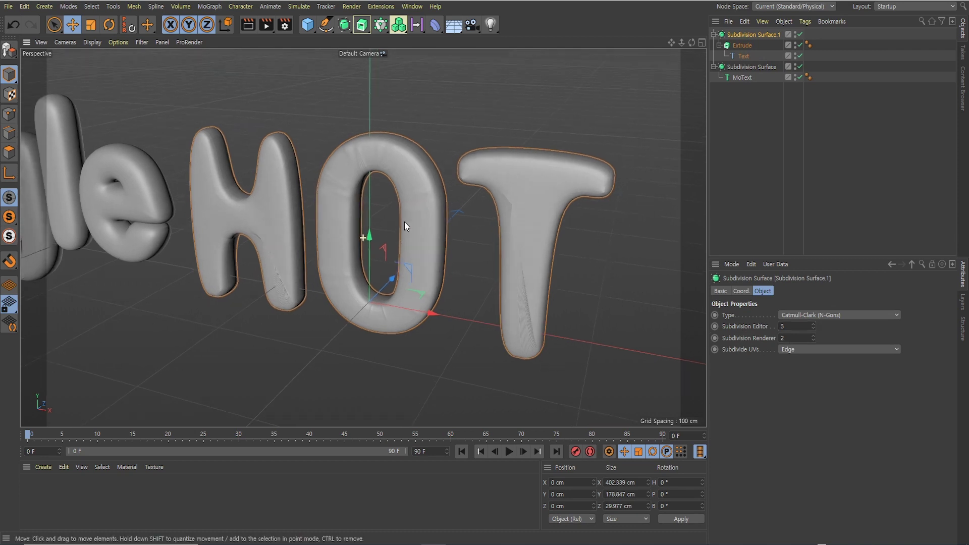
left_click_drag(404, 222, 407, 223, "alt")
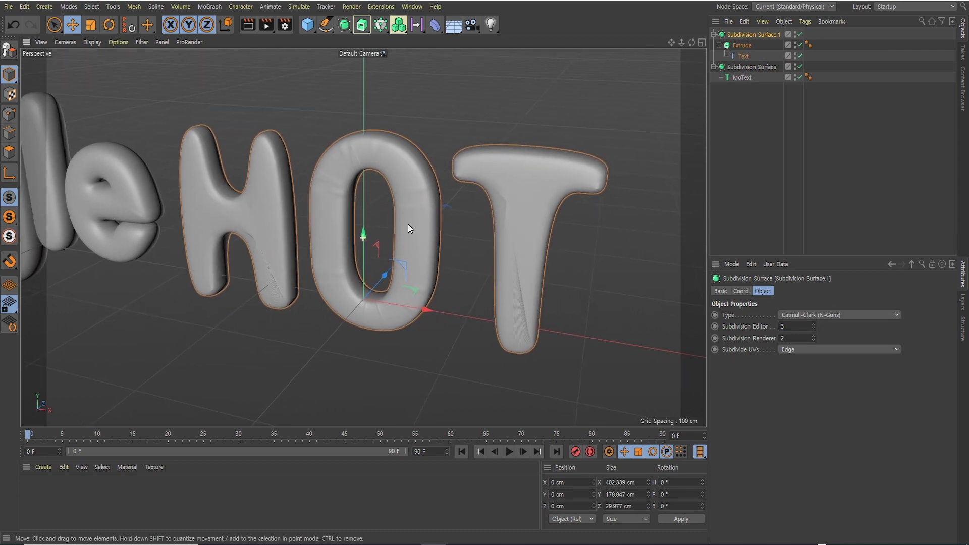
left_click(741, 45)
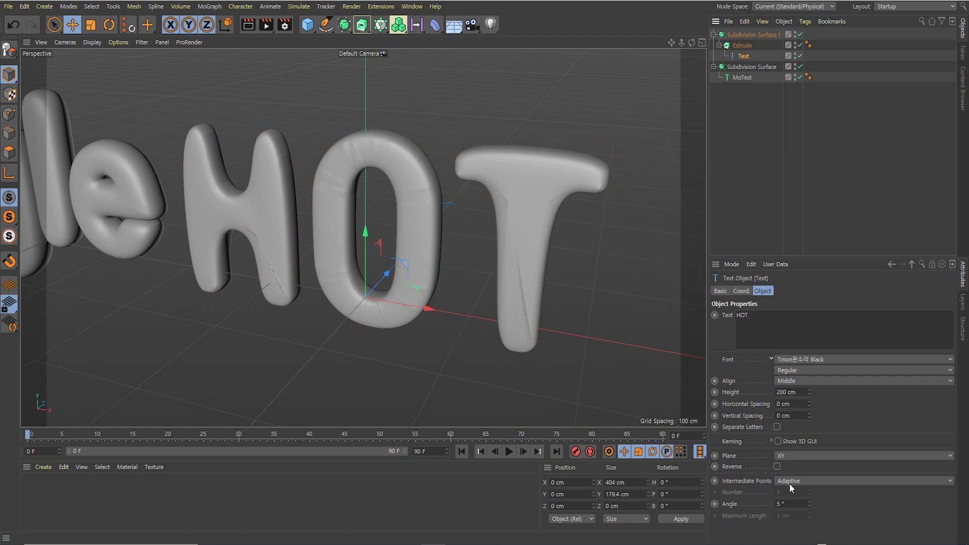
- Set HOT's intermediate points to Subdivided, with a 60° angle and 60 cm maximum length
left_click(792, 482)
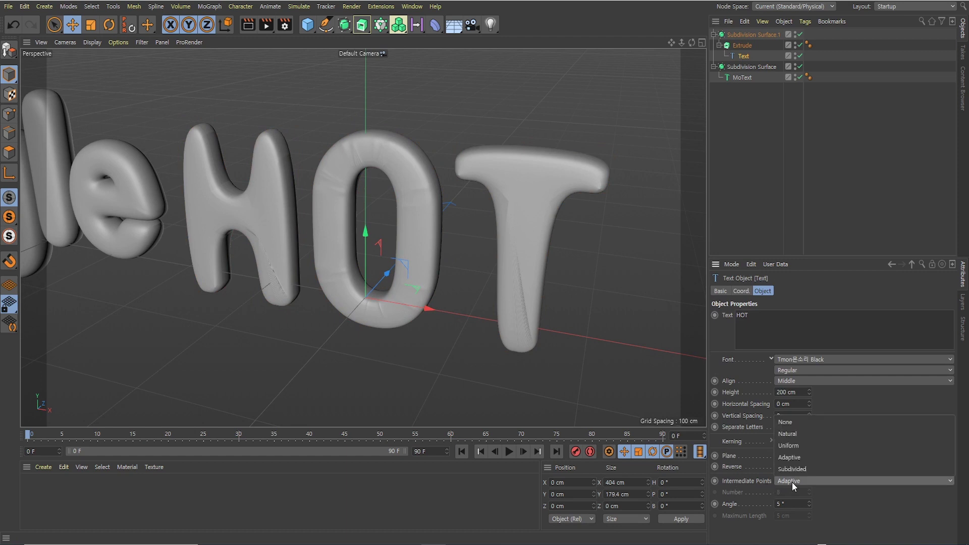
left_click(796, 471)
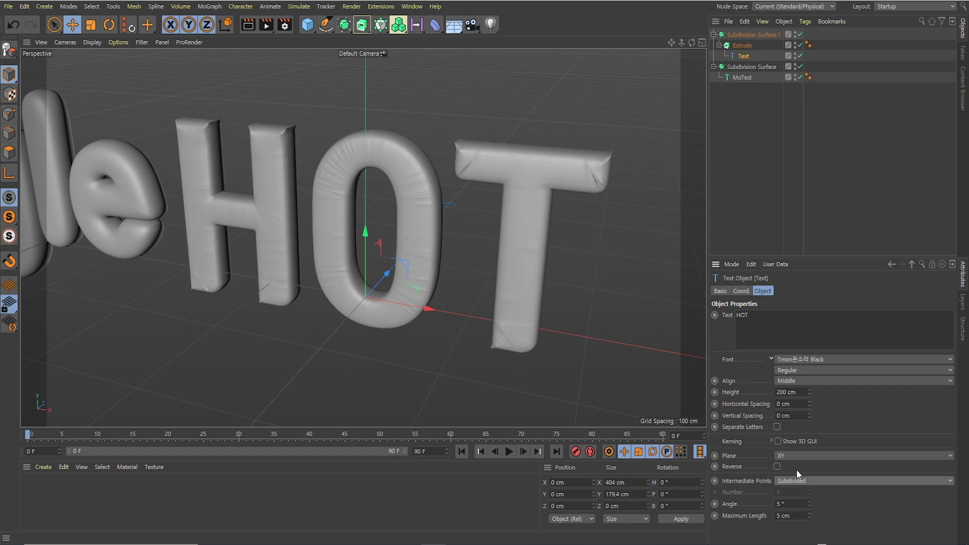
scroll(411, 333, "up", 2)
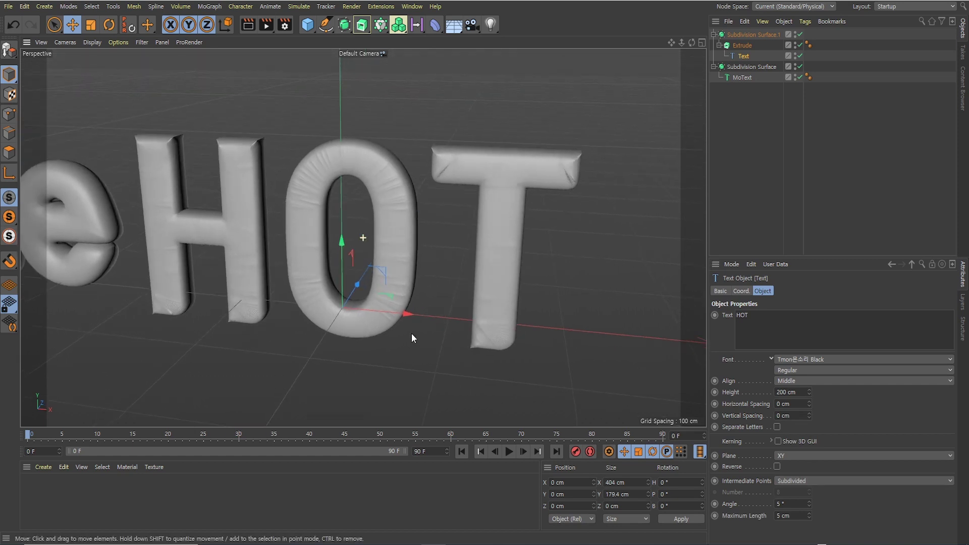
double_click(790, 503)
type("60")
key("Return")
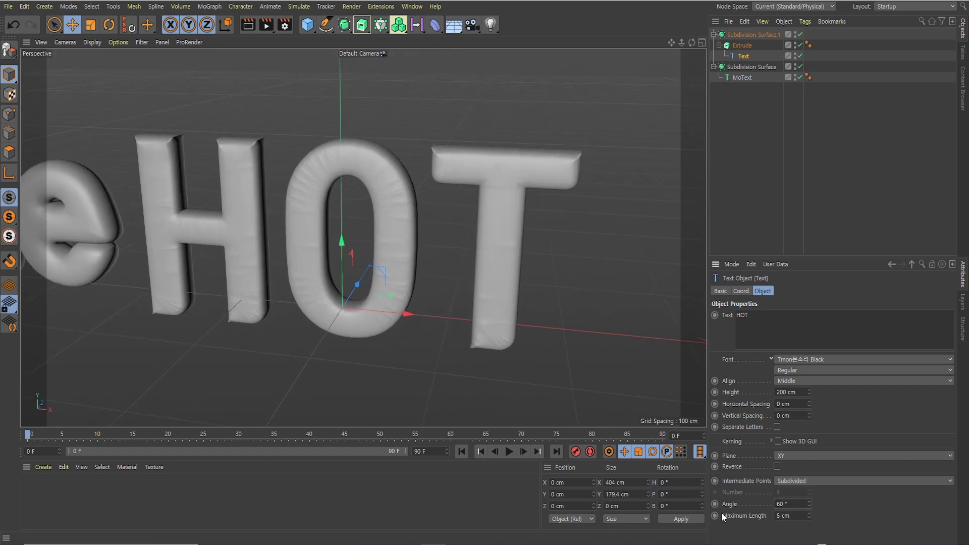
key("Tab")
type("60")
key("Return")
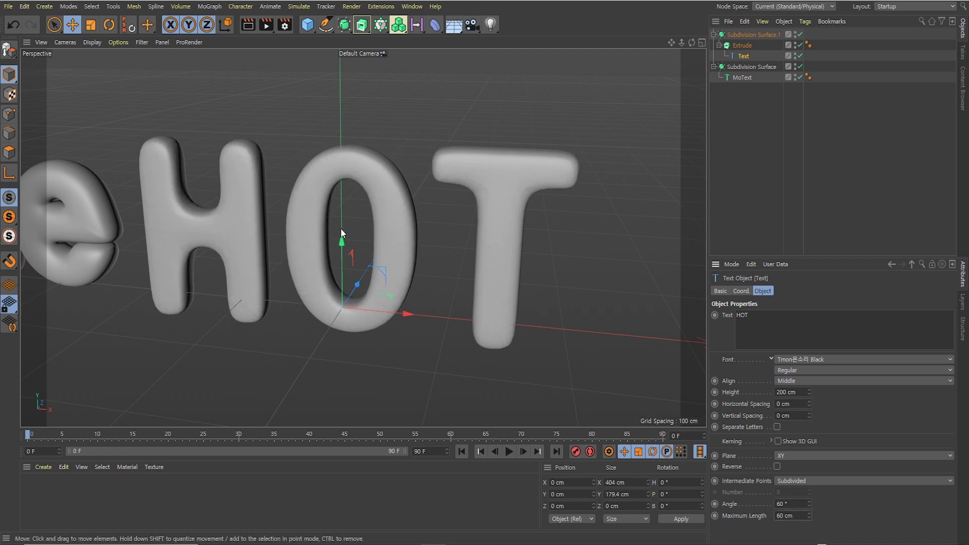
mouse_move(343, 232)
left_mouse_down("alt")
mouse_move(311, 220)
mouse_move(340, 216)
mouse_move(350, 200)
mouse_move(292, 227)
left_mouse_up("alt")
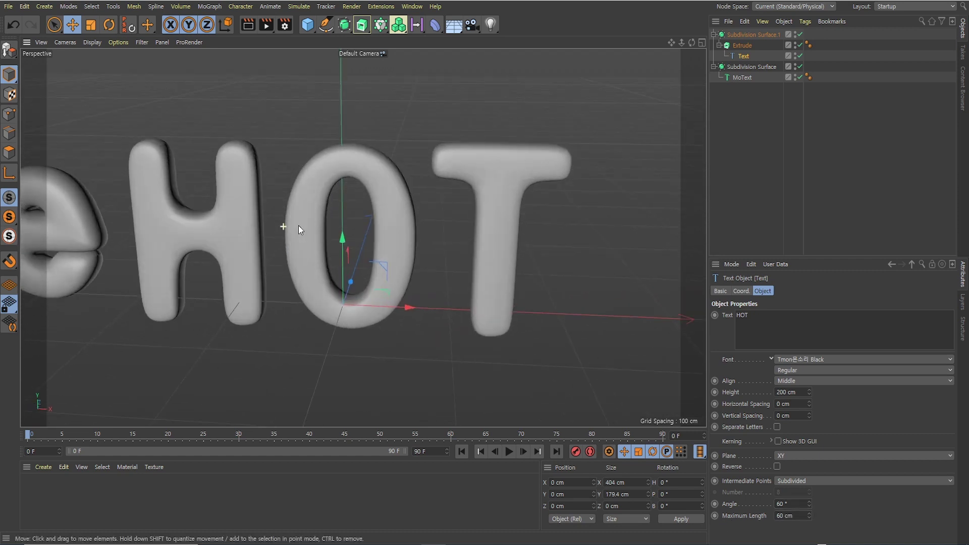
mouse_move(672, 42)
left_mouse_down()
mouse_move(501, 205)
mouse_move(473, 214)
left_mouse_up()
- Turn on Bevel Outside for the HOT extrusion and enlarge its round bevel
left_click(555, 201)
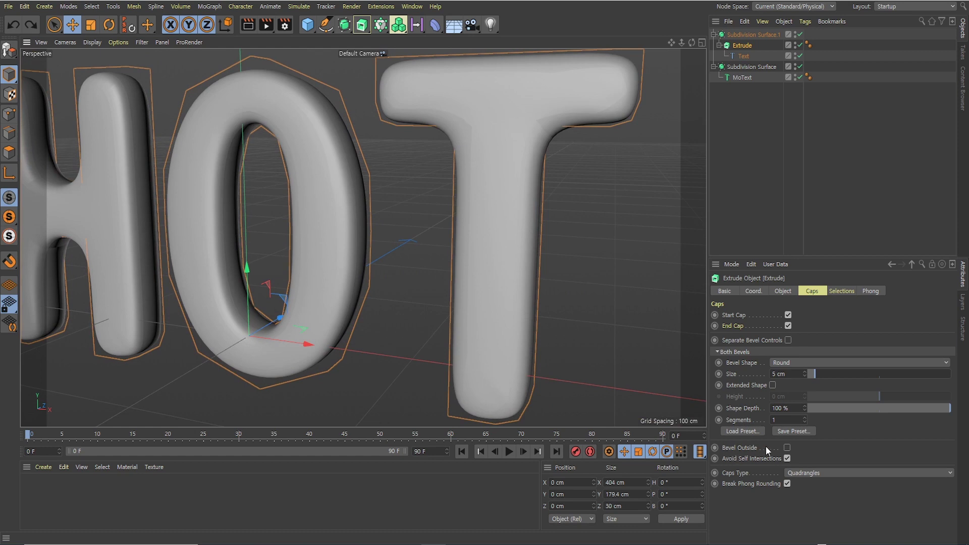
left_click(787, 448)
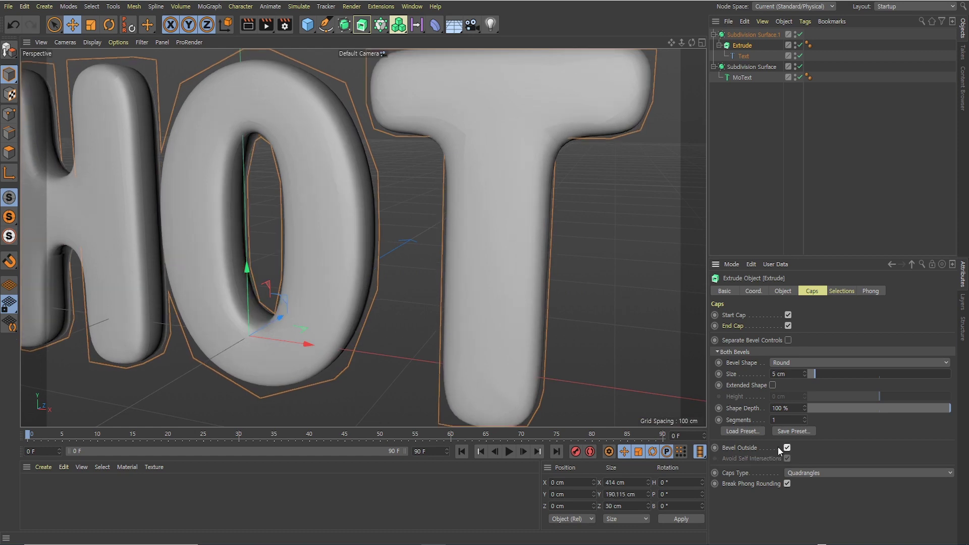
mouse_move(546, 347)
left_mouse_down("alt")
mouse_move(474, 278)
mouse_move(440, 280)
mouse_move(470, 290)
mouse_move(462, 298)
left_mouse_up("alt")
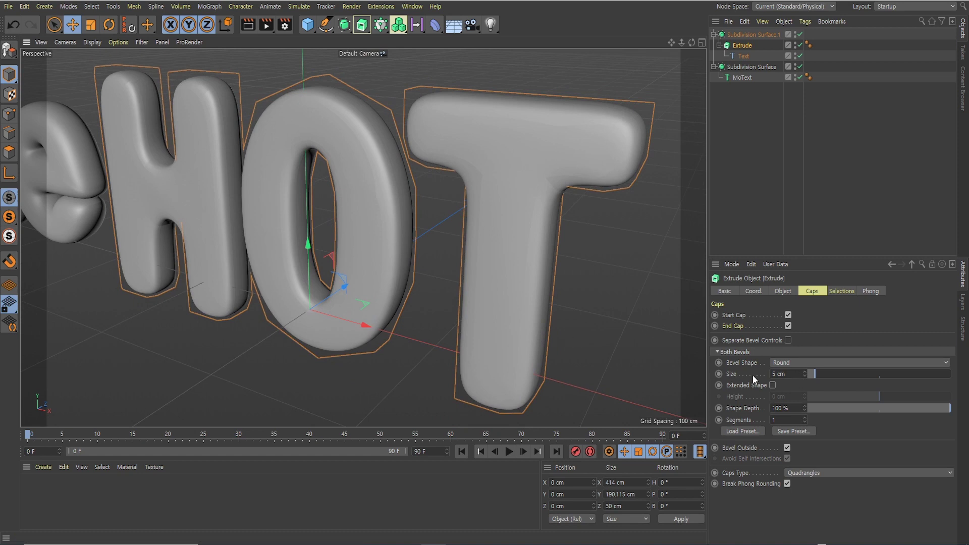
left_click_drag(815, 373, 820, 371)
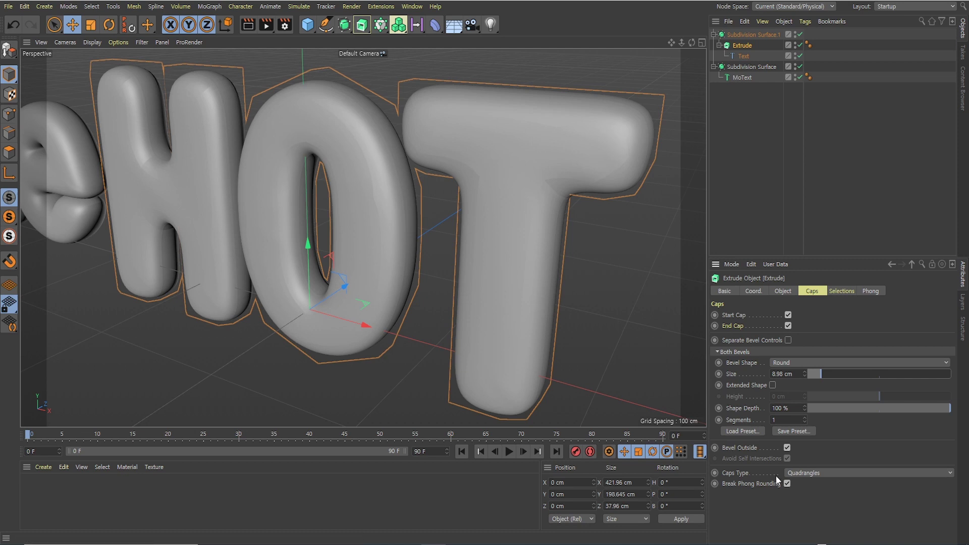
- Disable Break Phong Rounding and trim the HOT bevel to about 8.27 cm
left_click(787, 484)
left_click(787, 483)
mouse_move(463, 295)
left_mouse_down("alt")
mouse_move(404, 196)
mouse_move(432, 178)
mouse_move(398, 195)
left_mouse_up("alt")
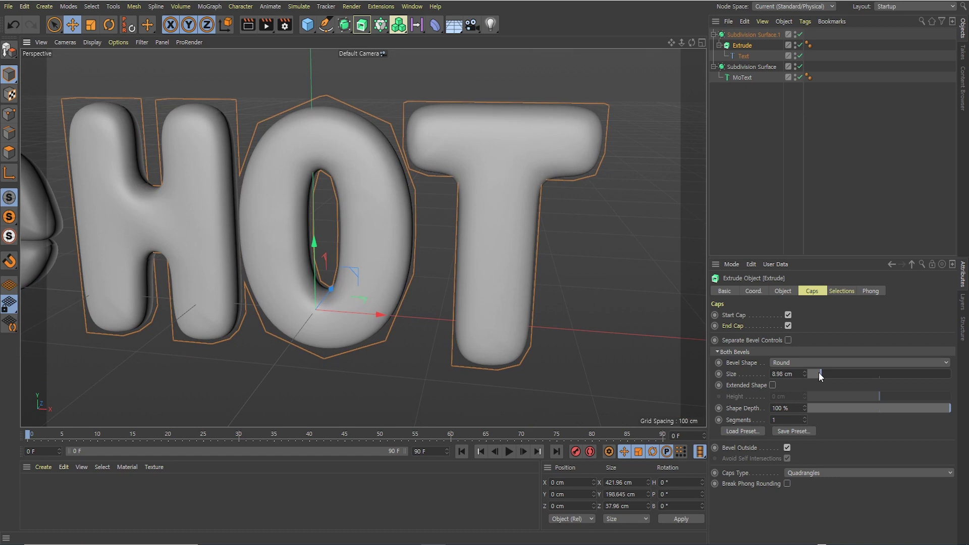
left_click_drag(819, 372, 819, 378)
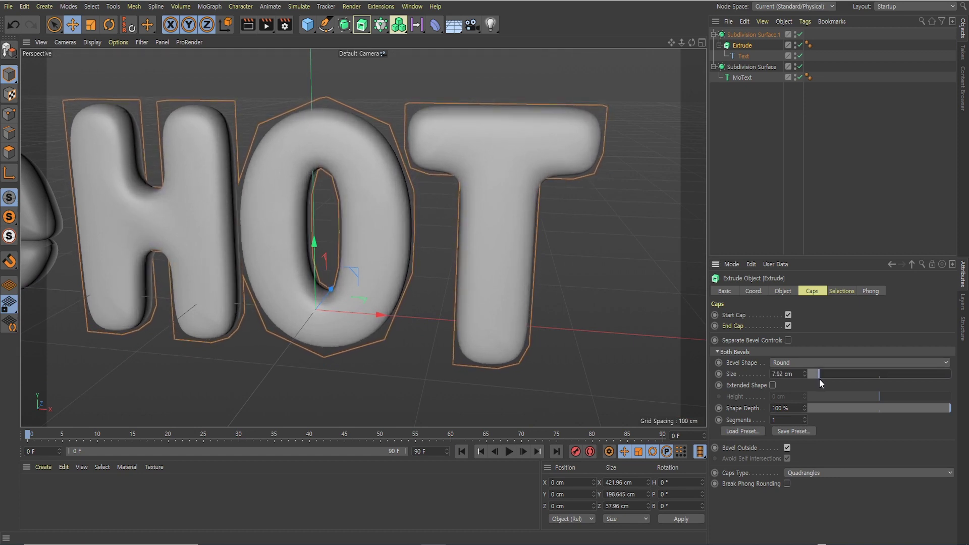
mouse_move(323, 302)
left_mouse_down("alt")
mouse_move(271, 265)
mouse_move(380, 216)
left_mouse_up("alt")
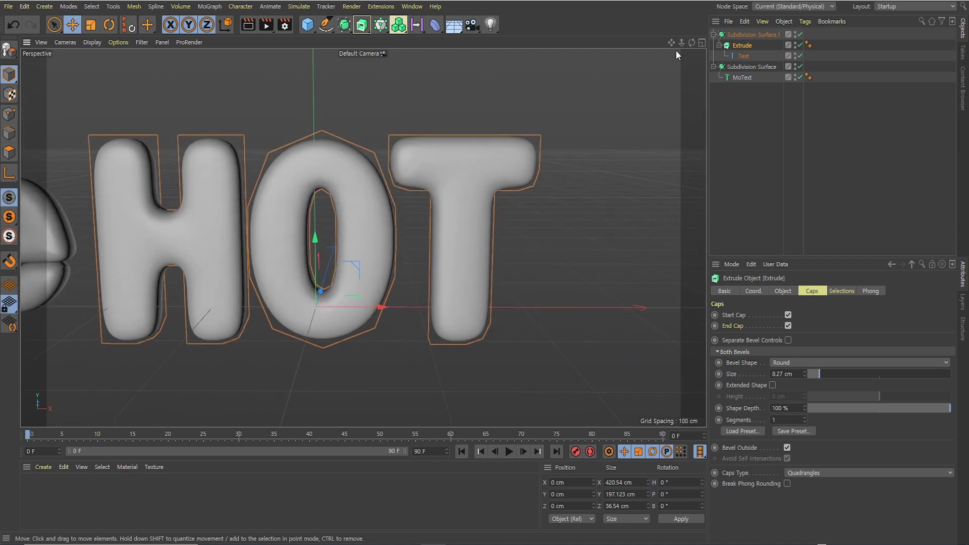
mouse_move(677, 54)
left_mouse_down("alt")
mouse_move(419, 196)
mouse_move(467, 181)
mouse_move(455, 191)
mouse_move(465, 199)
left_mouse_up("alt")
scroll(474, 180, "up", 2)
scroll(475, 180, "down", 2)
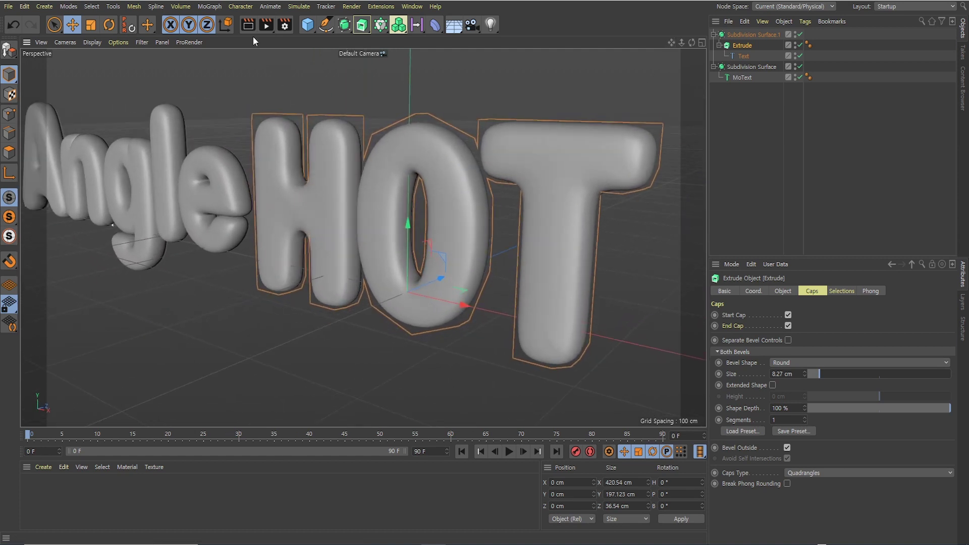
left_click(248, 24)
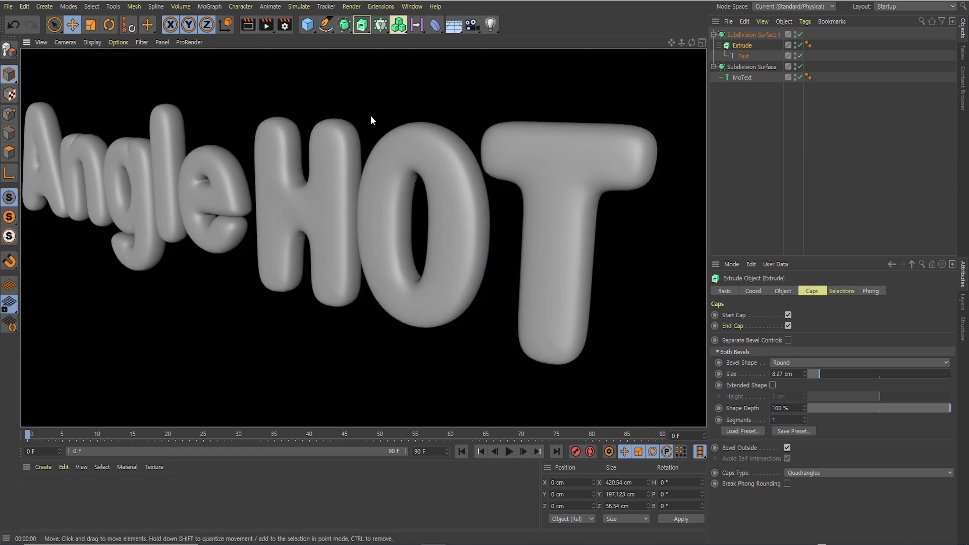
left_click(370, 116)
mouse_move(372, 154)
left_mouse_down("alt")
mouse_move(381, 204)
mouse_move(413, 218)
mouse_move(410, 207)
left_mouse_up("alt")
scroll(410, 203, "up", 2)
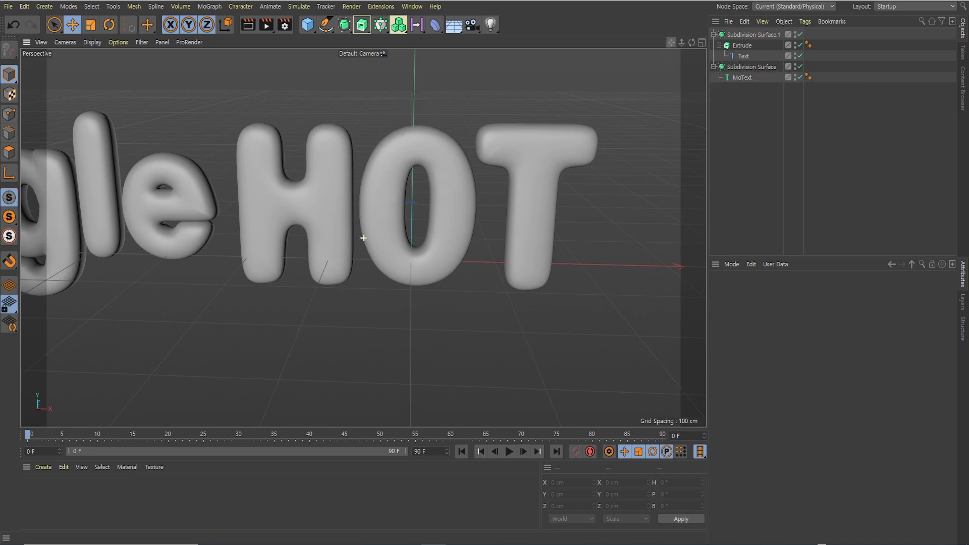
left_click_drag(670, 43, 675, 48)
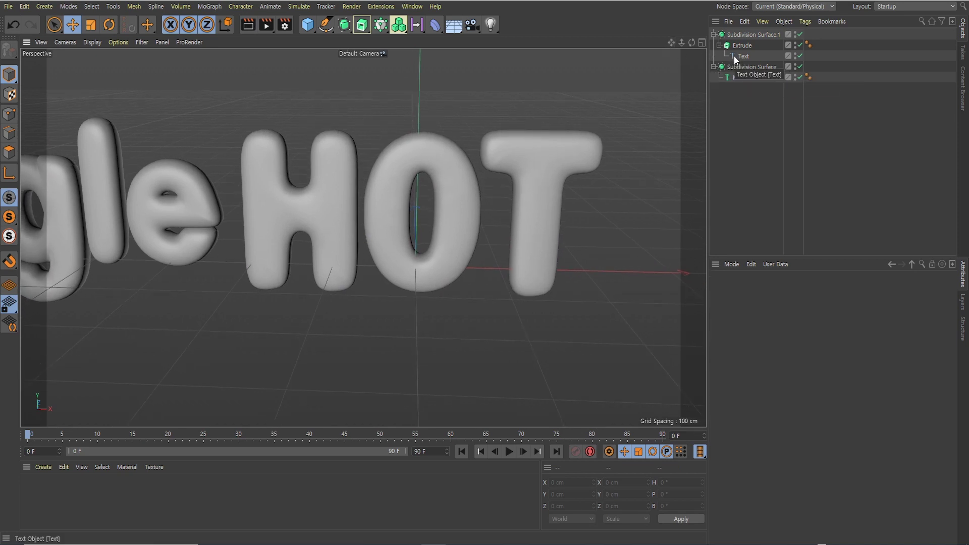